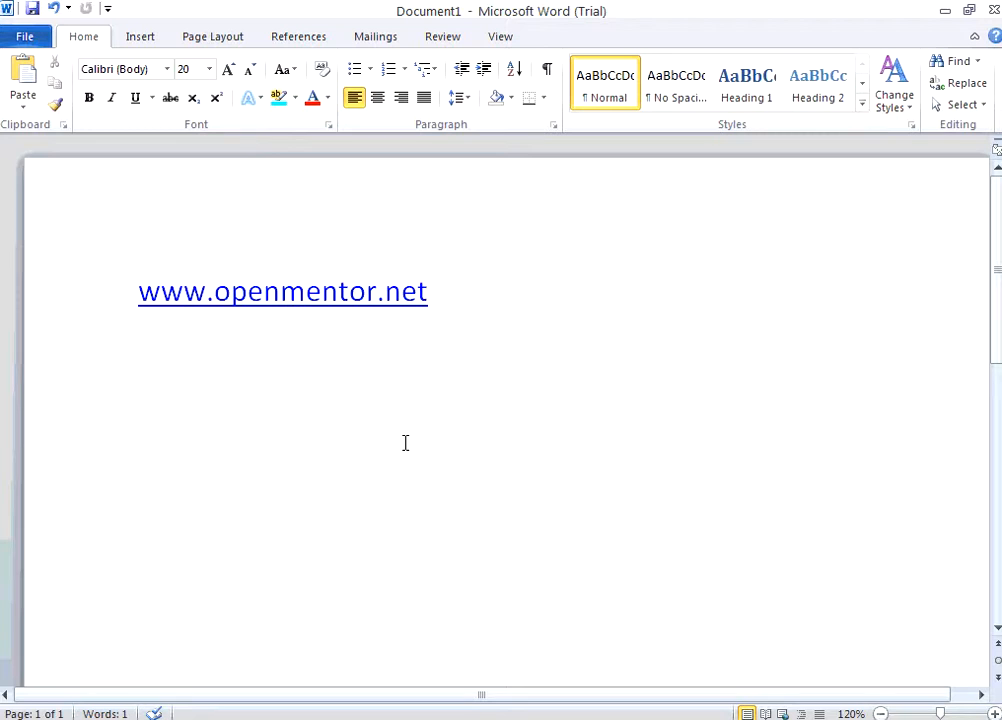
pyautogui.click(140, 36)
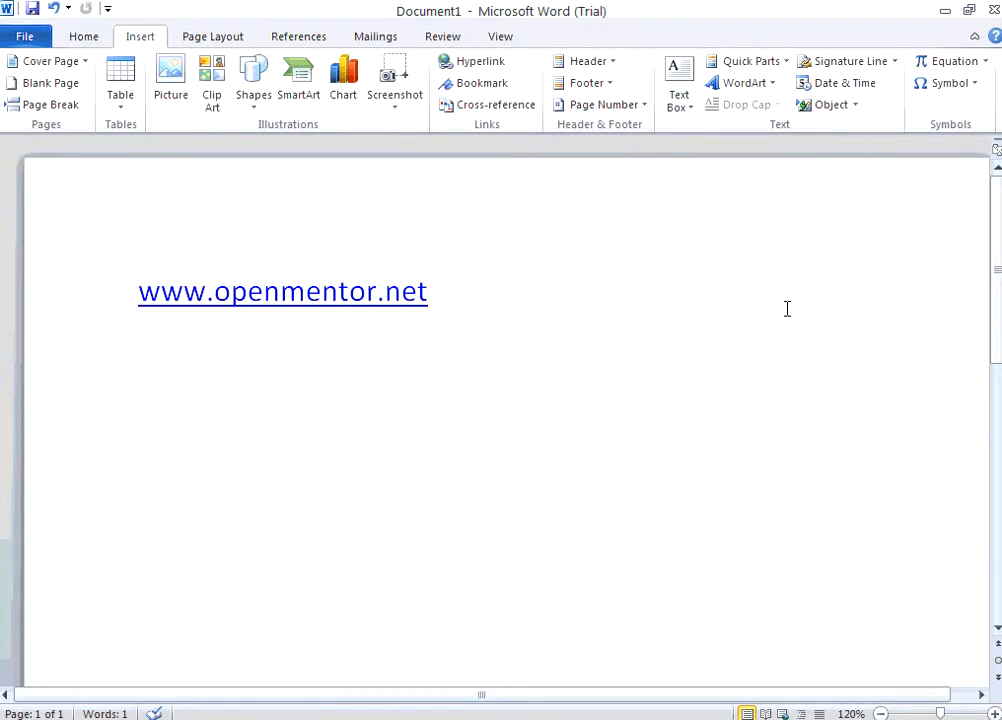
pyautogui.click(123, 82)
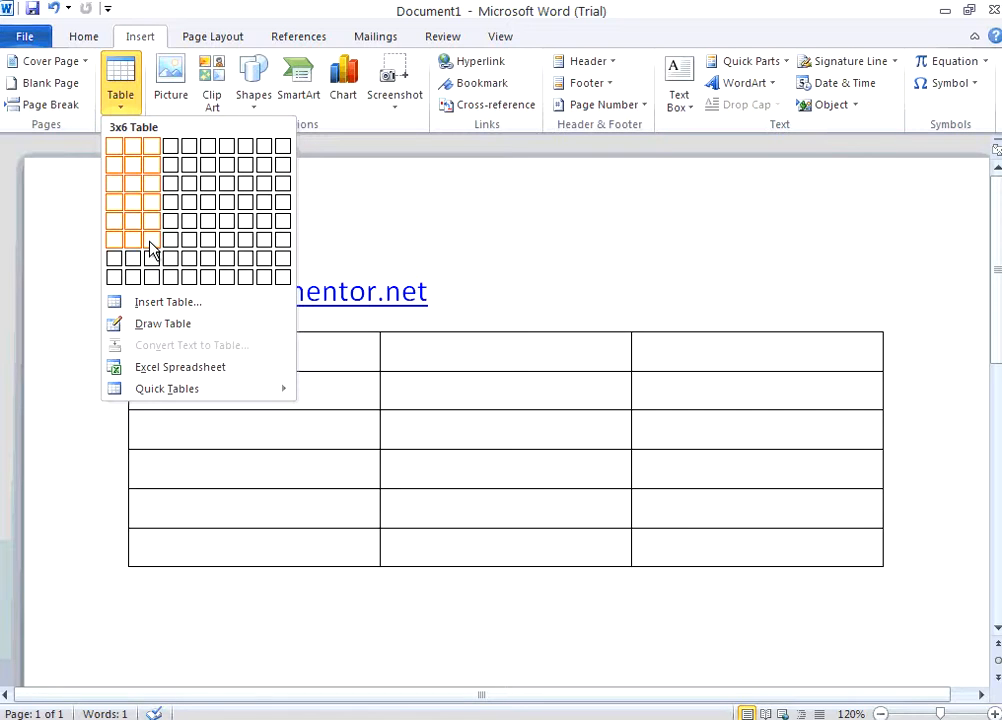
pyautogui.click(185, 305)
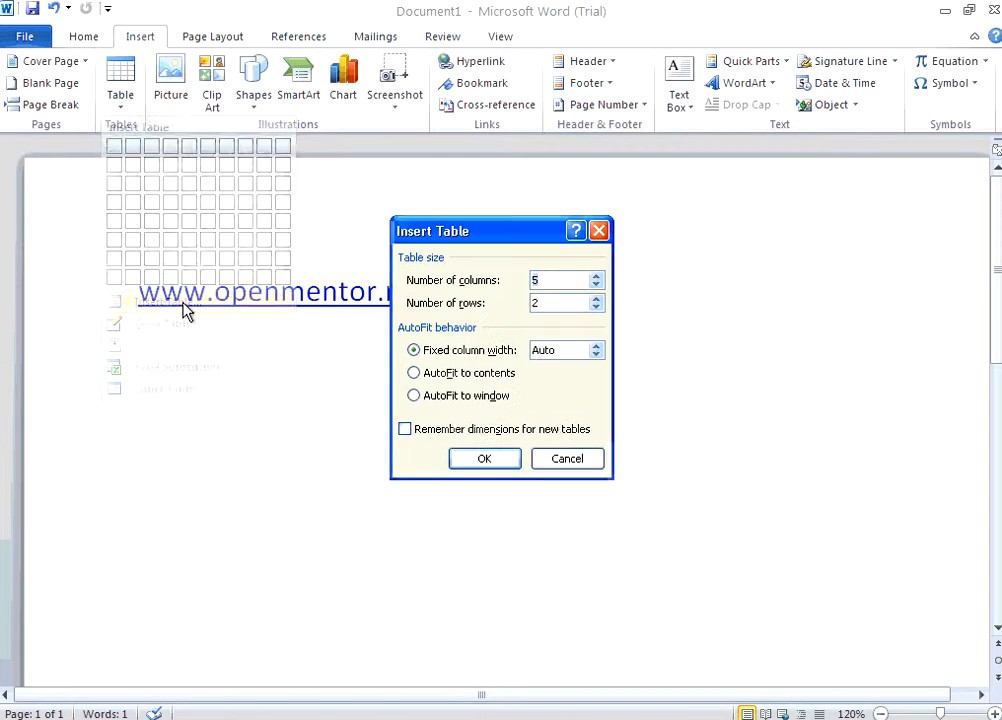
pyautogui.doubleClick(537, 279)
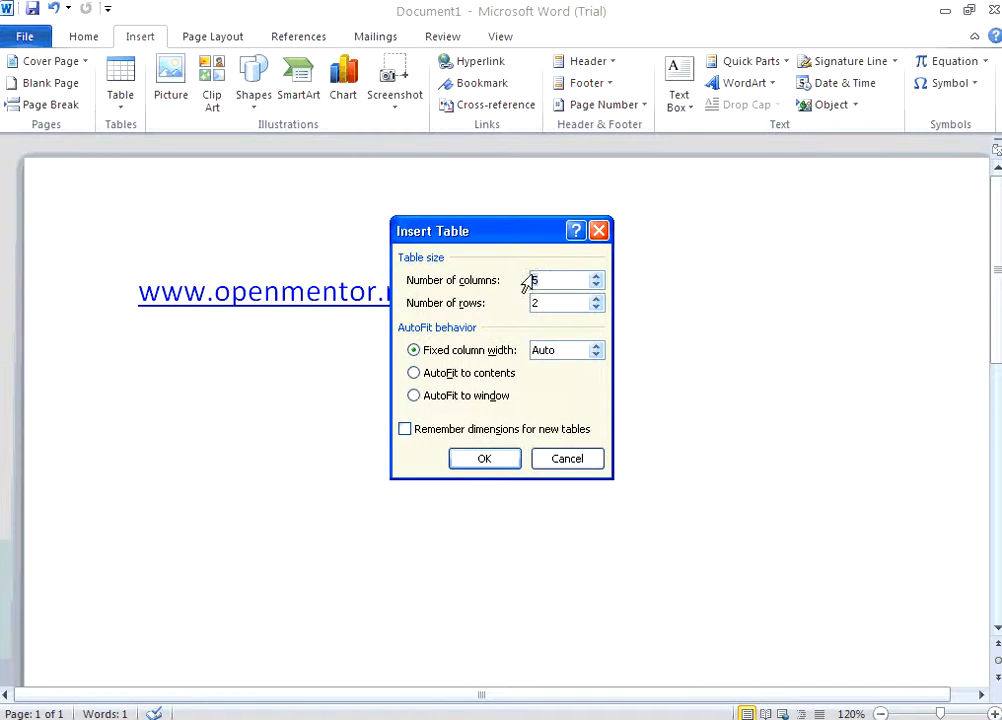
pyautogui.write('3')
pyautogui.press('Tab')
pyautogui.write('6')
pyautogui.click(484, 459)
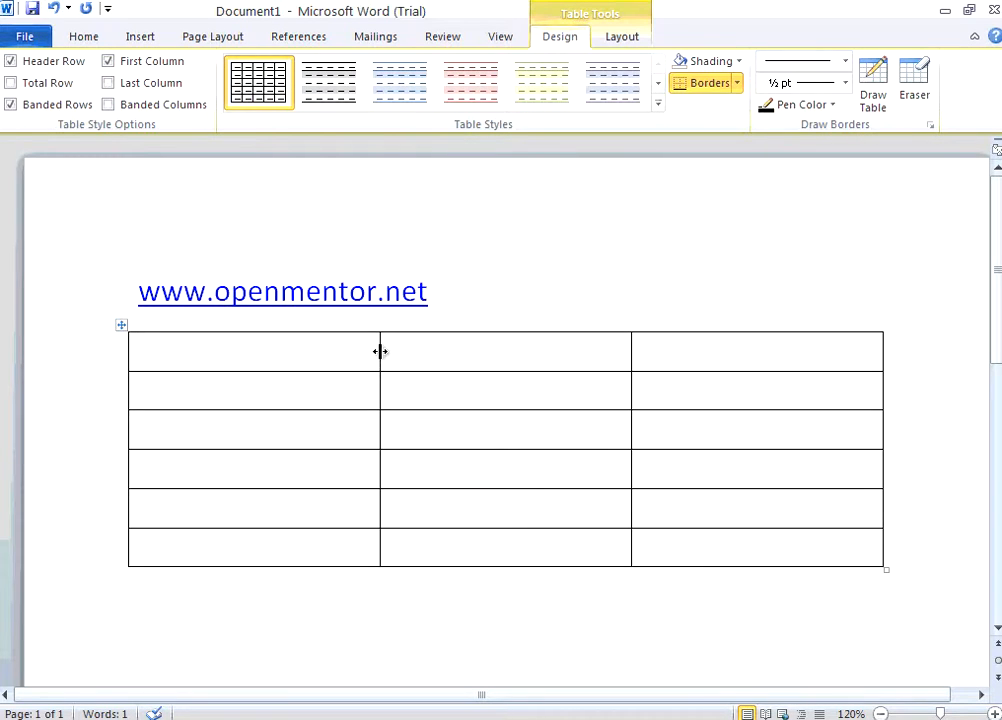
# Narrow all three table columns so the table takes up about half of its original width.
pyautogui.moveTo(380, 351); pyautogui.dragTo(286, 351)
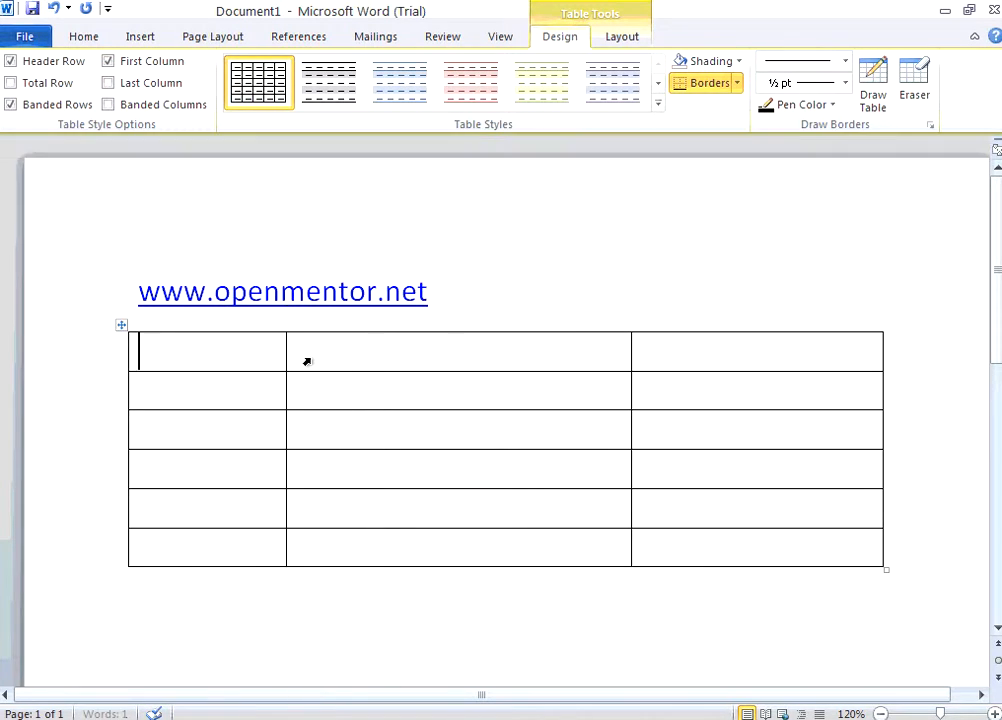
pyautogui.moveTo(628, 345); pyautogui.dragTo(406, 347)
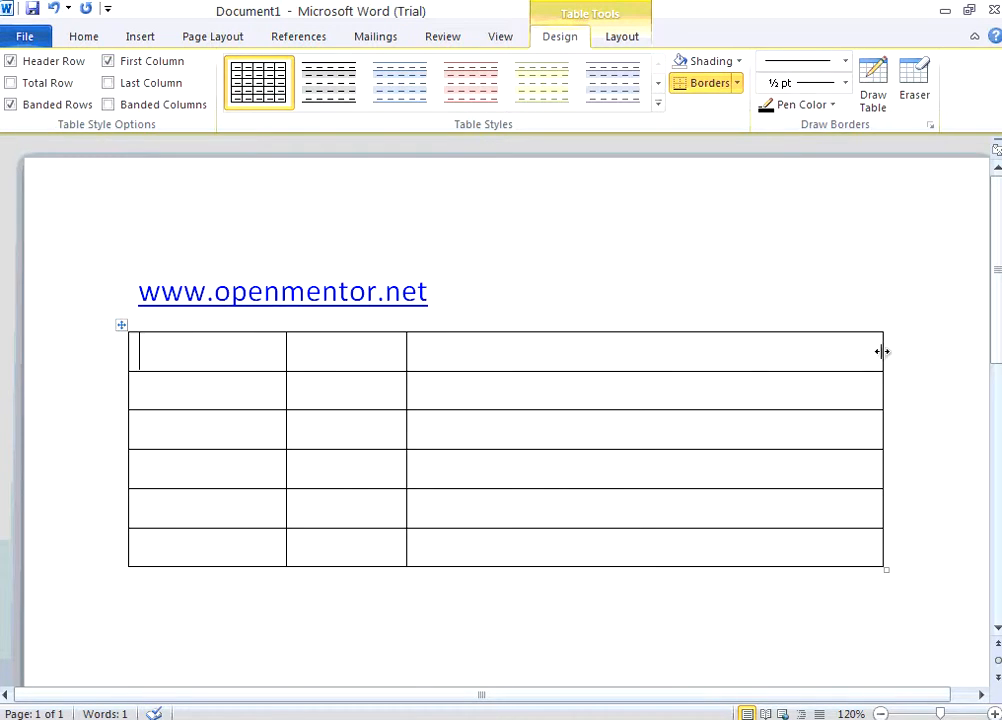
pyautogui.moveTo(884, 351); pyautogui.dragTo(515, 361)
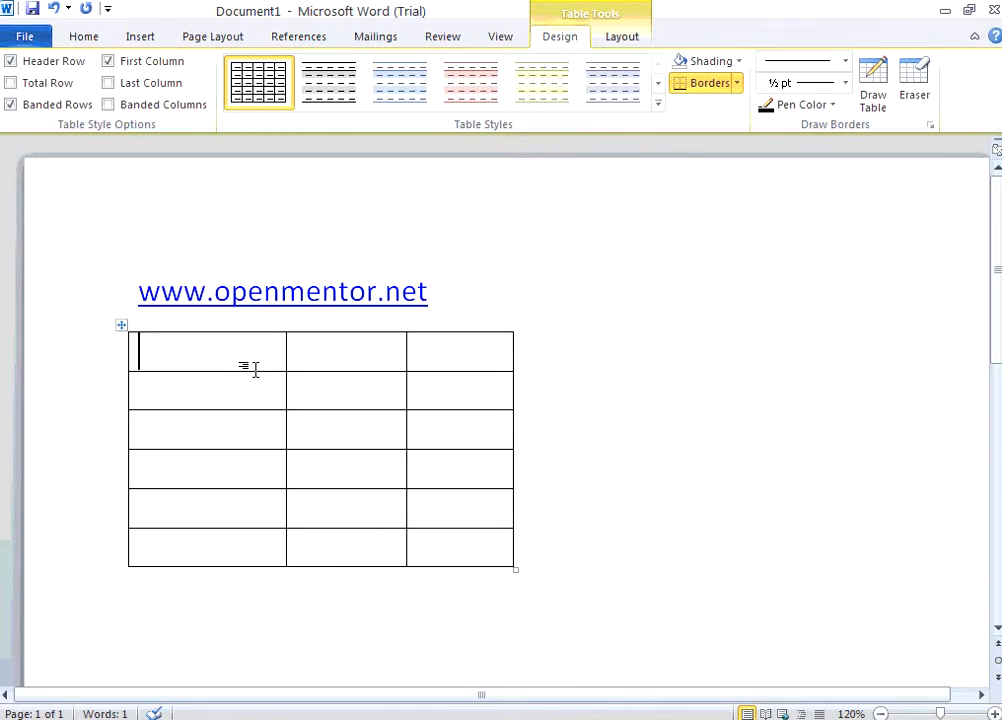
# Fill the header row with the column titles Name, Age and Salary.
pyautogui.write('Name')
pyautogui.press('Tab')
pyautogui.write('A')
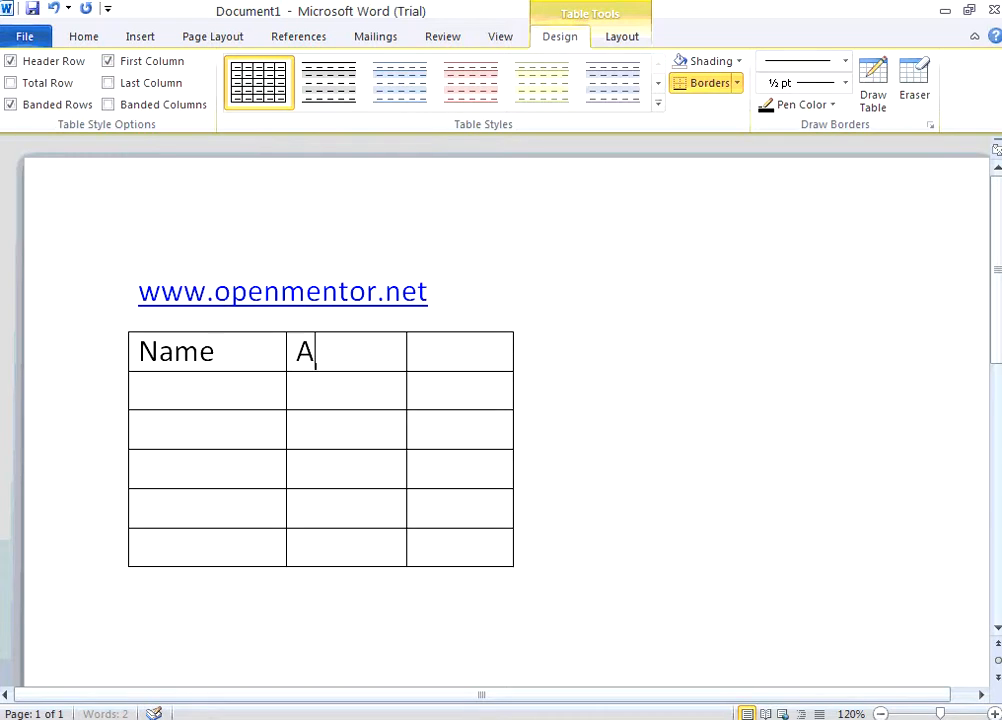
pyautogui.write('ge')
pyautogui.press('Tab')
pyautogui.write('Salary')
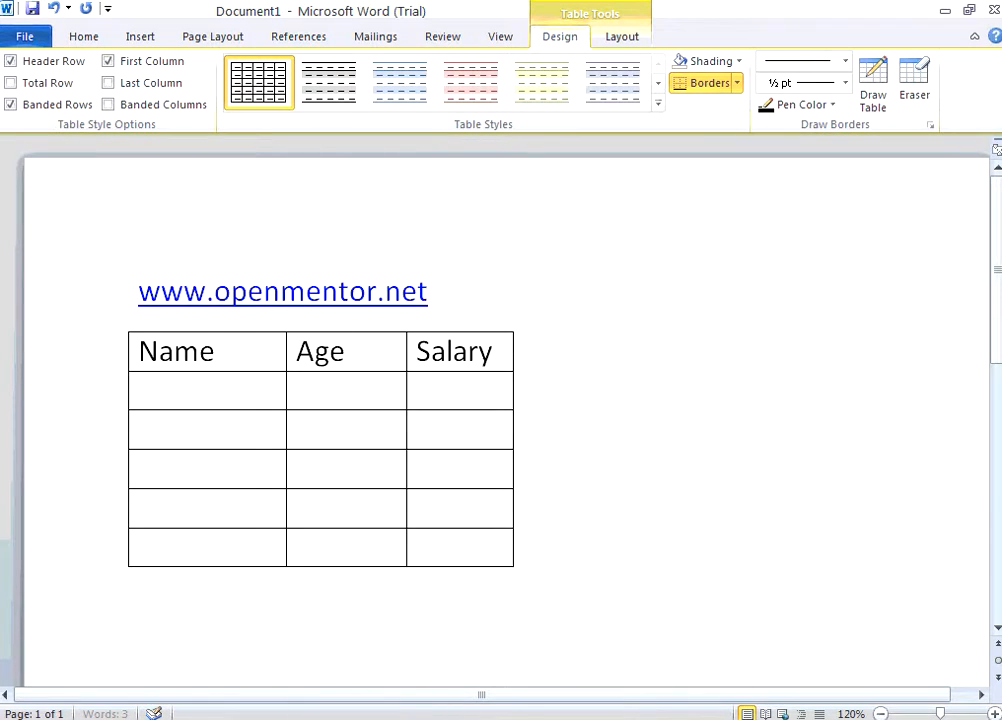
# Fill the first row below the header with the person's name, age 40 and salary 5000.
pyautogui.click(214, 390)
pyautogui.write('John')
pyautogui.press('Tab')
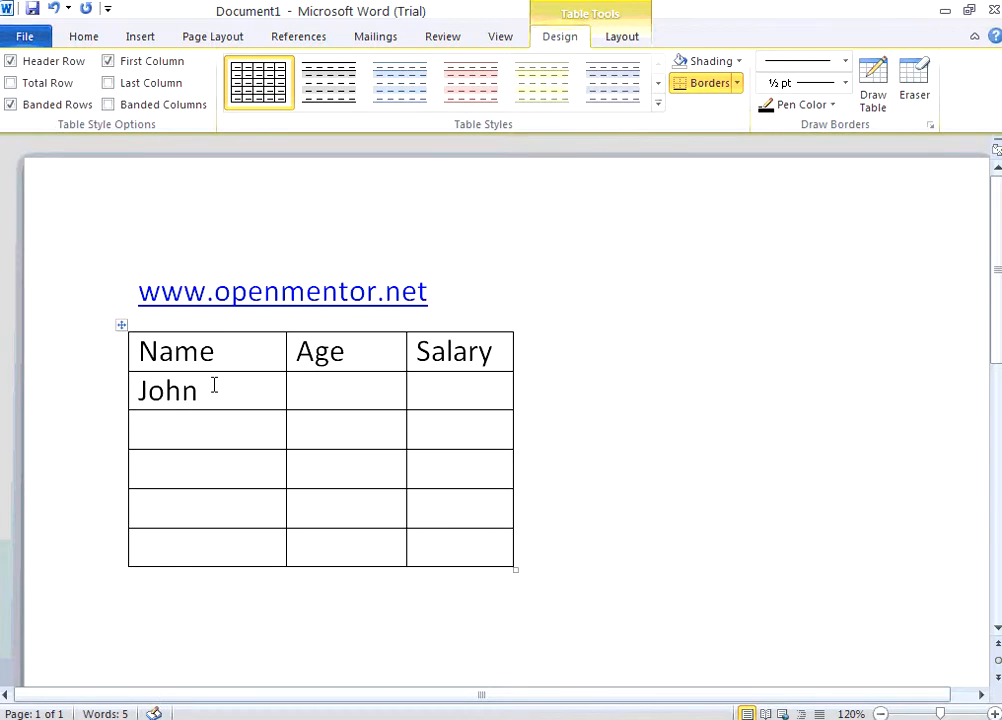
pyautogui.write('40')
pyautogui.press('Tab')
pyautogui.write('5000')
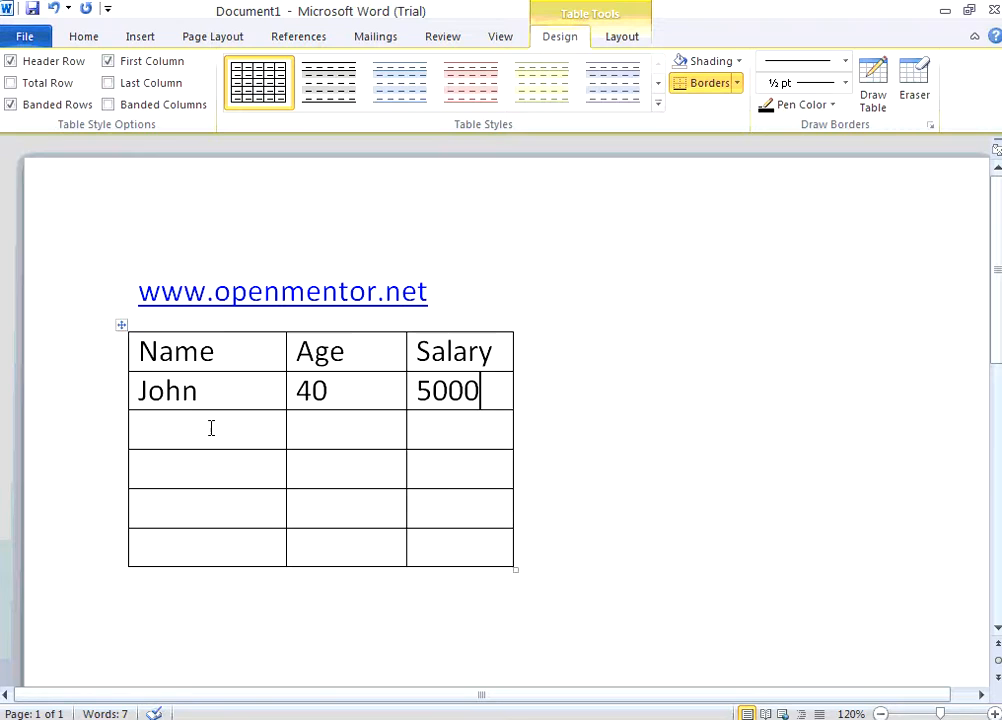
# Fill the second data row with the person's name, age 43 and salary 5200.
pyautogui.press('Tab')
pyautogui.write('Bob')
pyautogui.press('Tab')
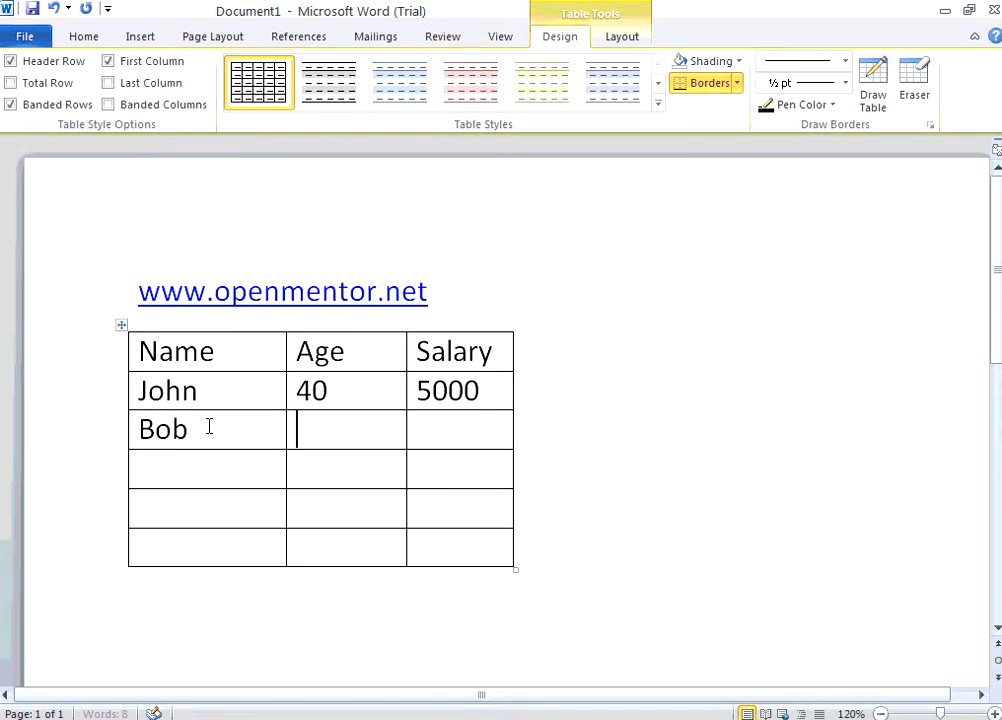
pyautogui.write('43')
pyautogui.press('Tab')
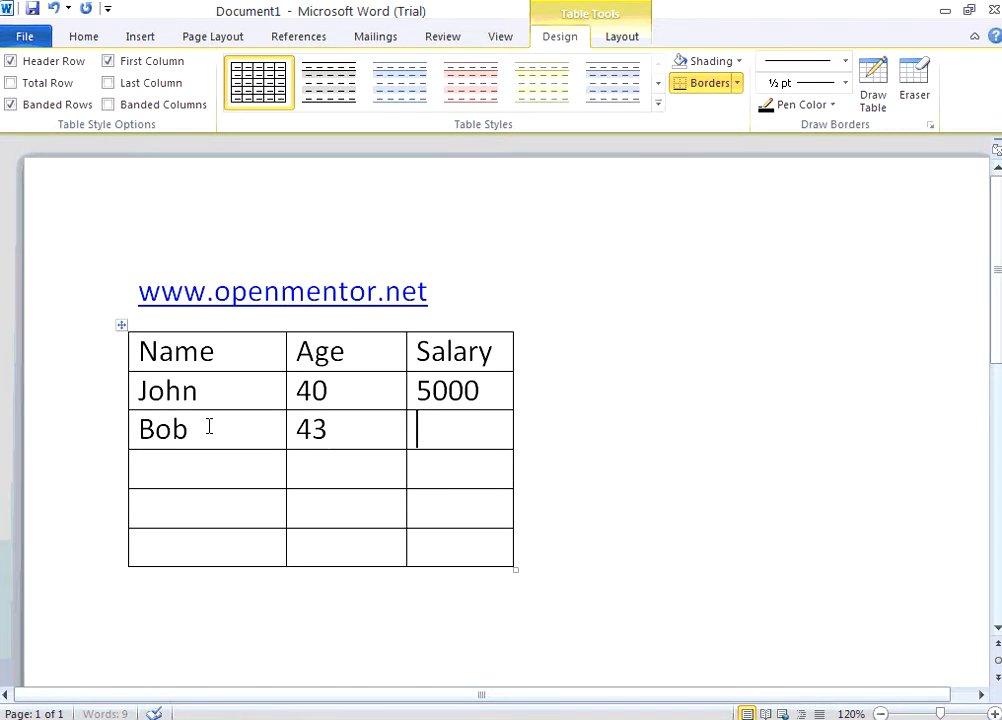
pyautogui.write('5200')
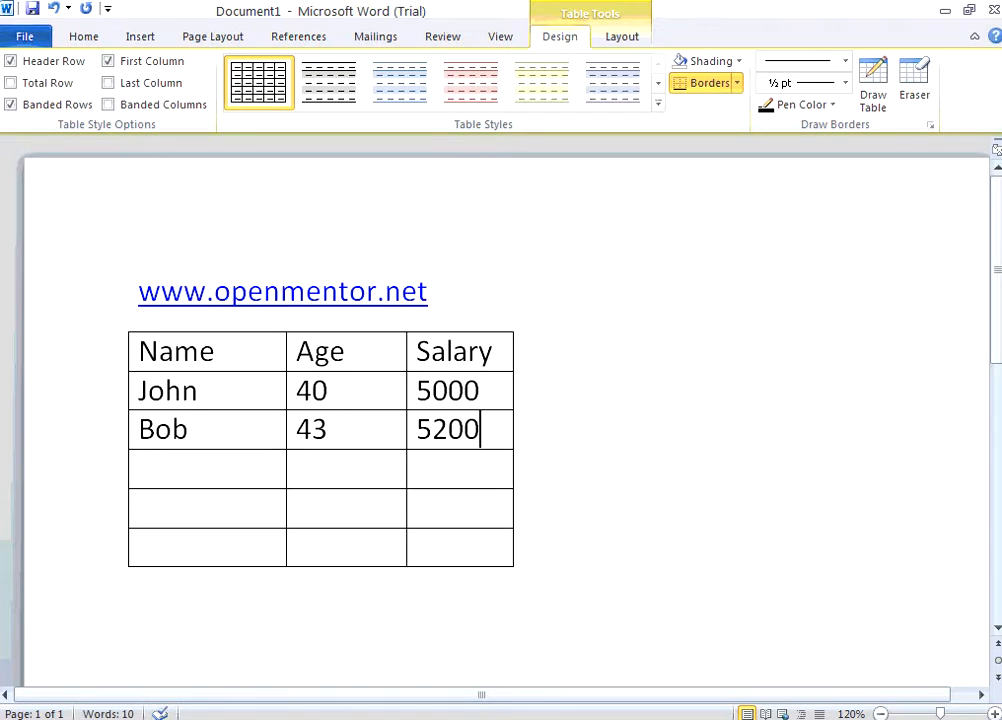
# Fill the third data row with the person's name, age 32 and salary 4800.
pyautogui.click(170, 465)
pyautogui.write('Julia')
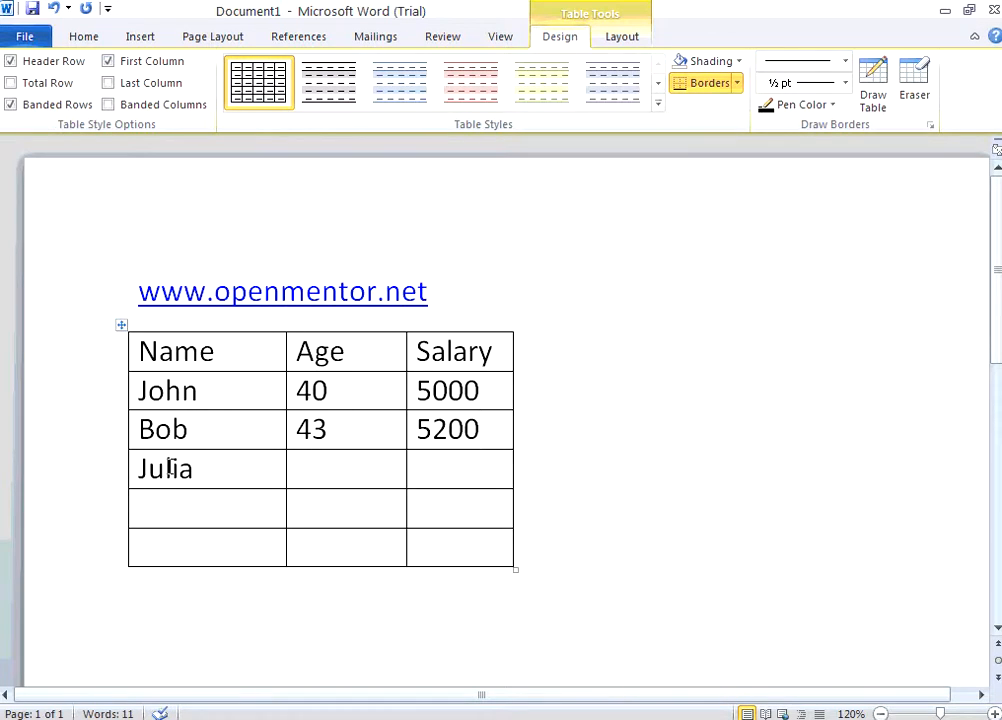
pyautogui.press('Tab')
pyautogui.write('32')
pyautogui.press('Tab')
pyautogui.write('4')
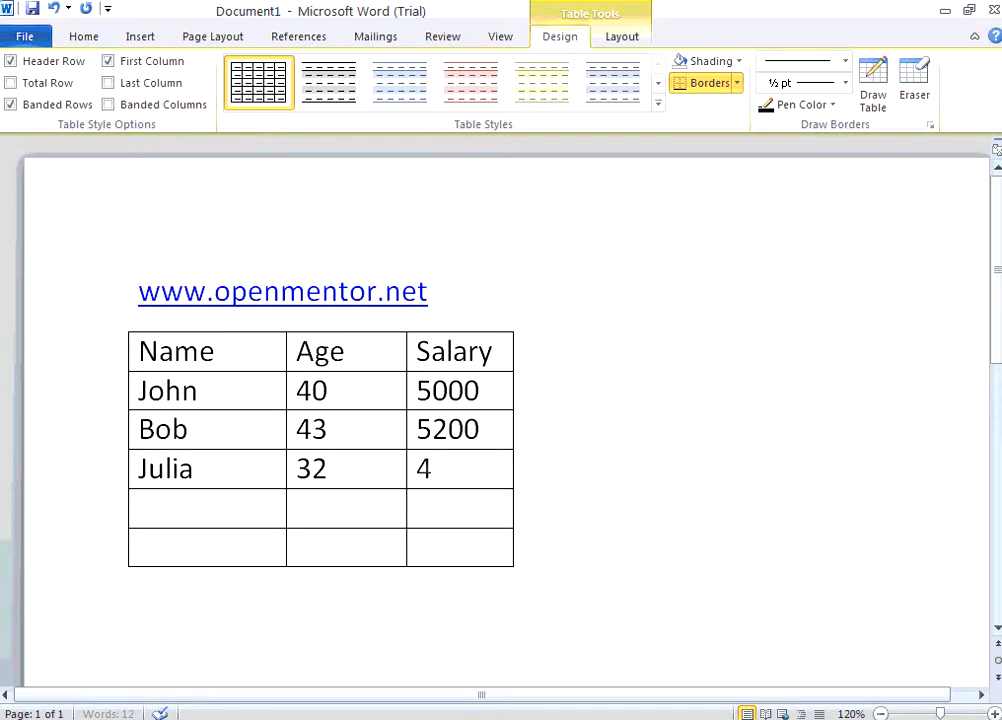
pyautogui.write('800')
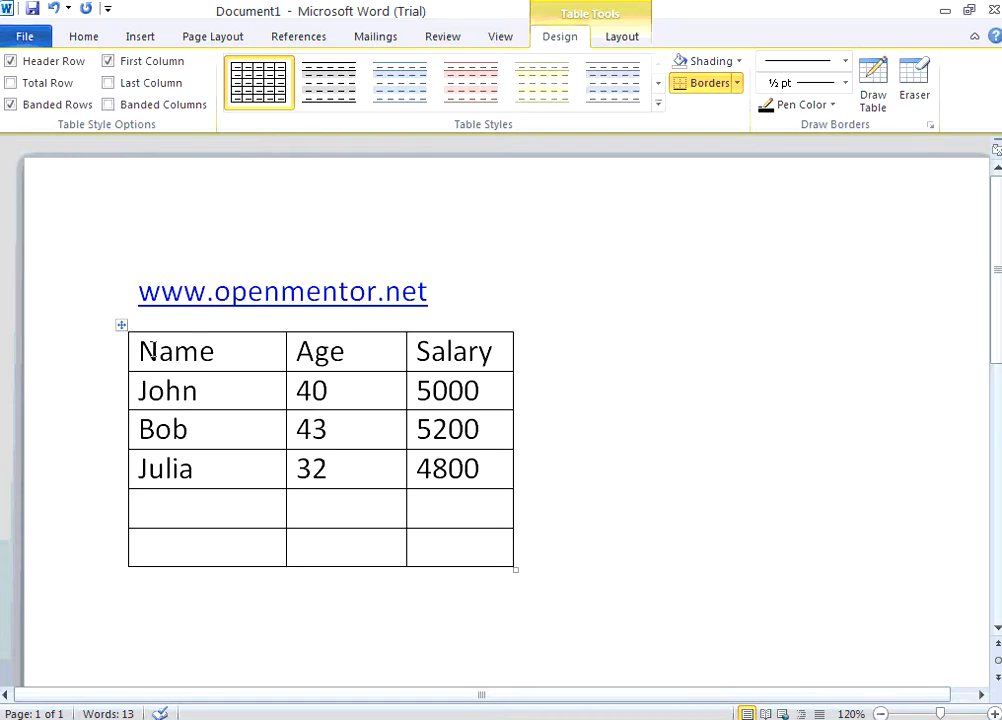
pyautogui.moveTo(205, 352); pyautogui.dragTo(500, 360)
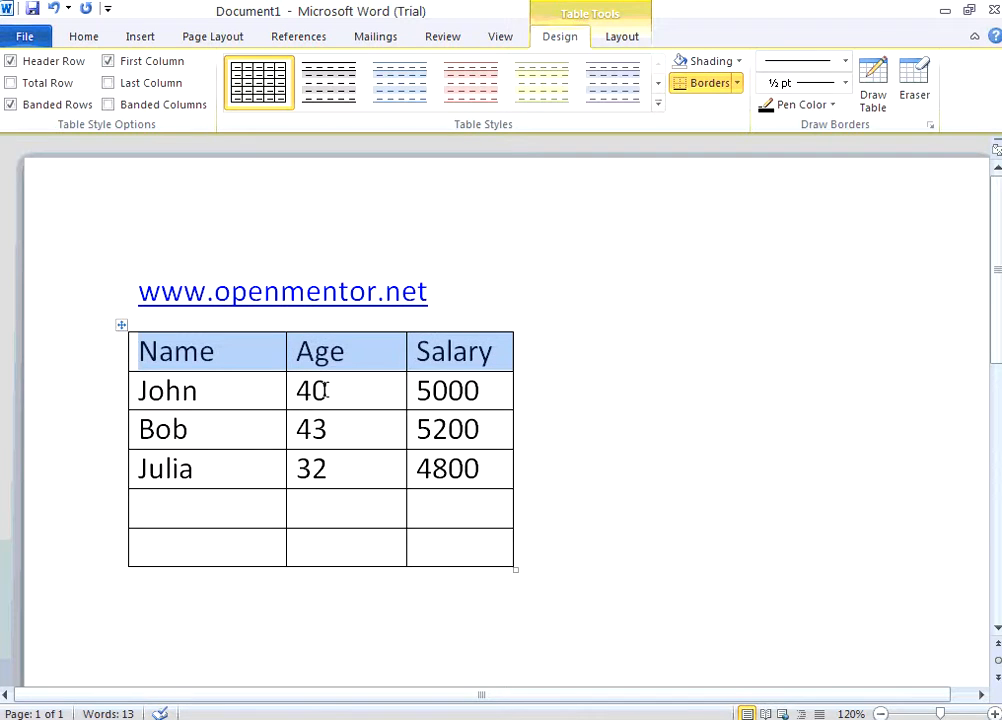
pyautogui.click(313, 389)
pyautogui.click(340, 476)
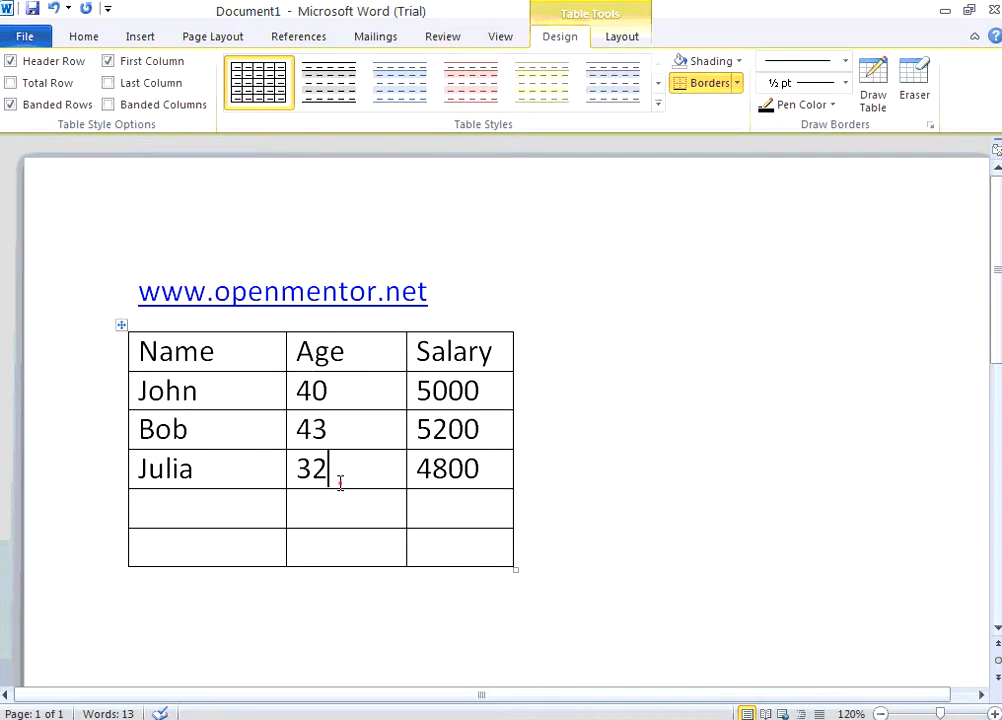
pyautogui.click(378, 546)
pyautogui.click(262, 540)
pyautogui.write('Tota')
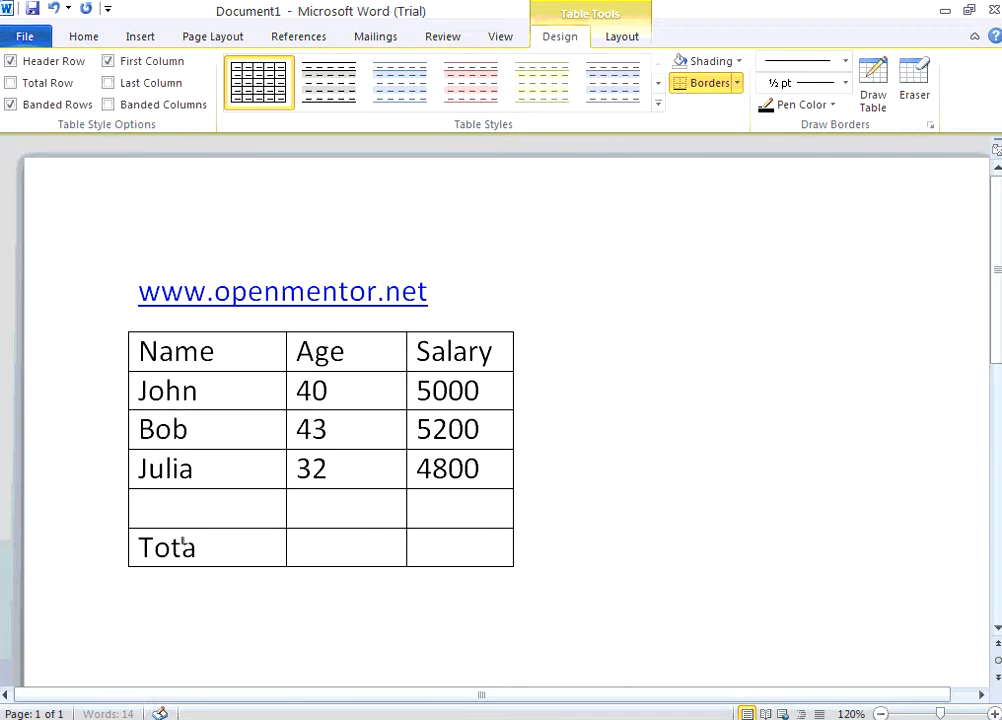
pyautogui.write('l')
pyautogui.press('Tab')
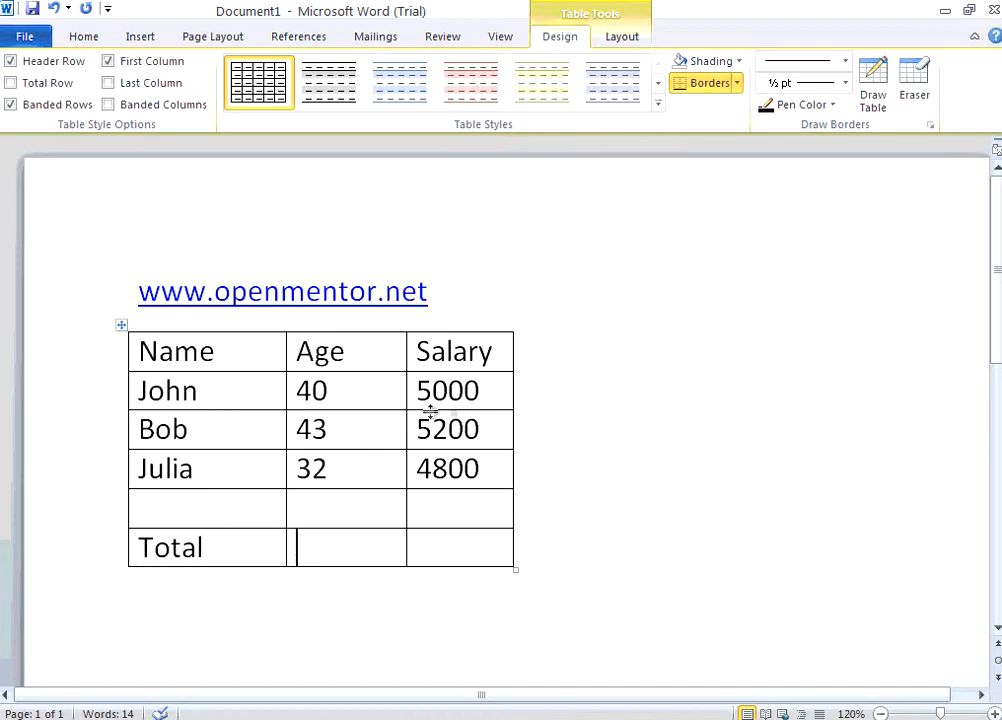
pyautogui.click(428, 549)
pyautogui.moveTo(218, 546); pyautogui.dragTo(141, 546)
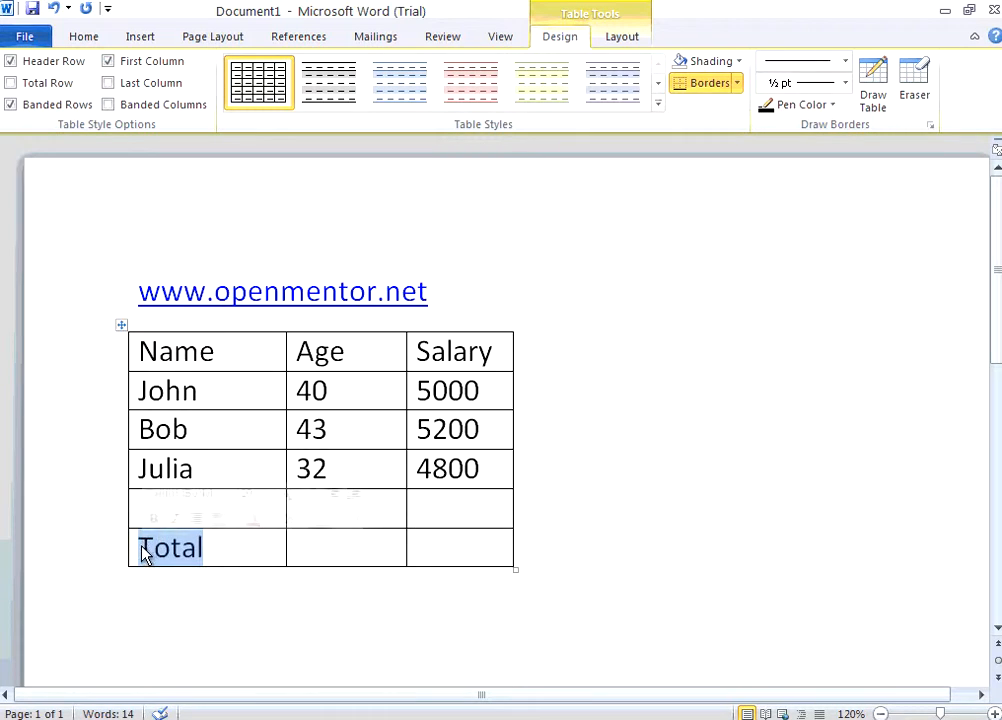
pyautogui.press('Delete')
# Add an empty row at the end of the table and another directly below the first data row.
pyautogui.click(498, 551)
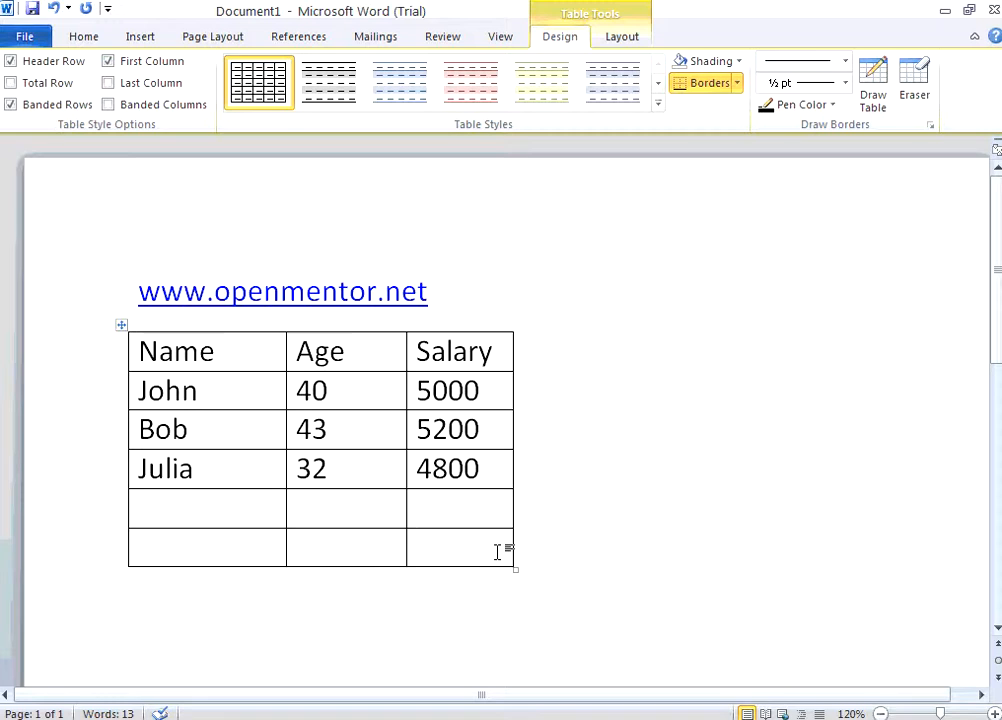
pyautogui.press('Tab')
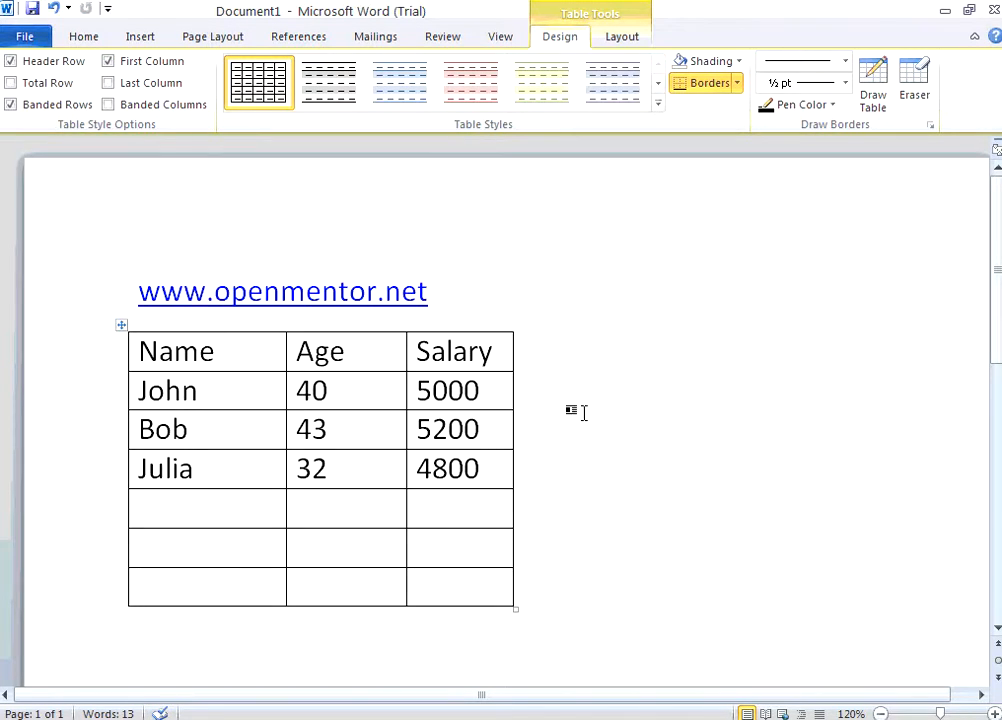
pyautogui.click(528, 394)
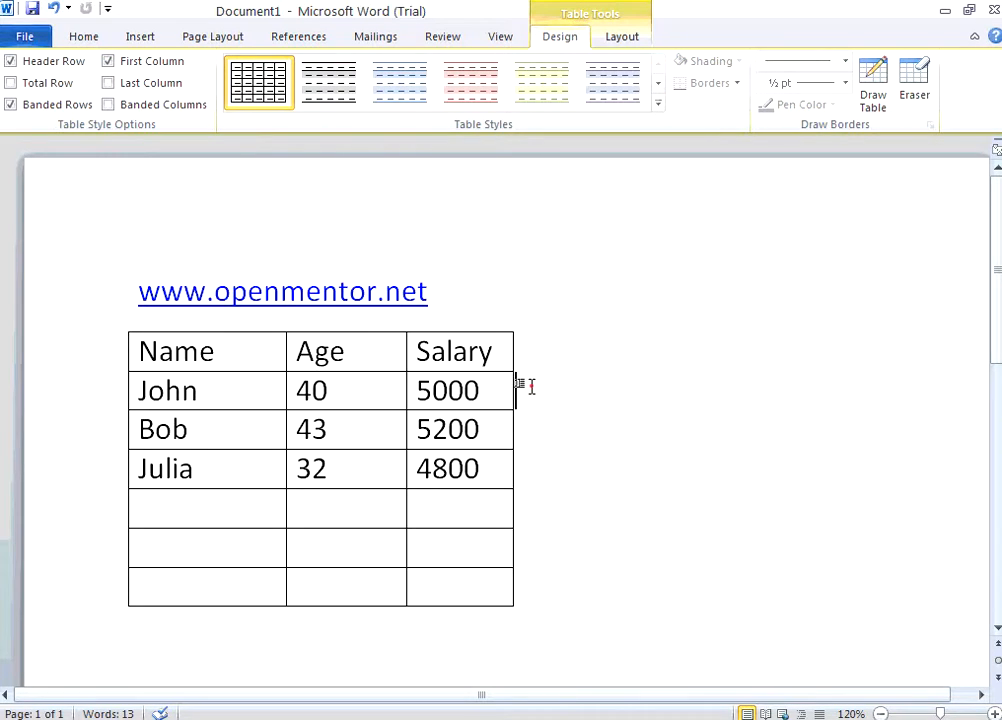
pyautogui.press('Return')
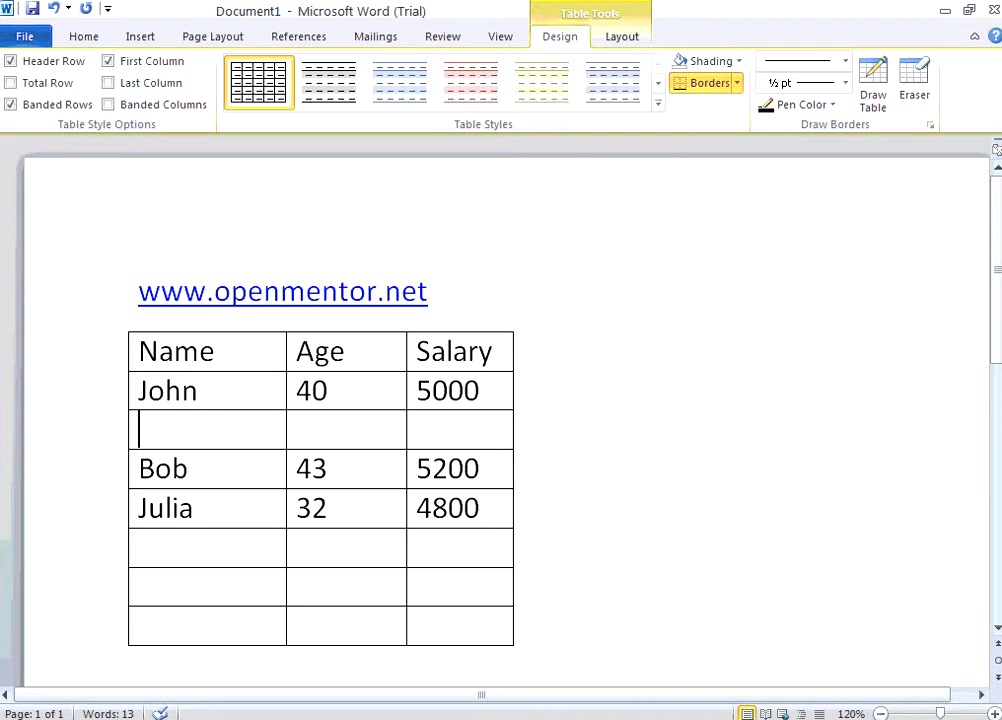
# Fill the empty row below the first data row with the person's name, age 42 and salary 5100.
pyautogui.write('Ram')
pyautogui.press('Tab')
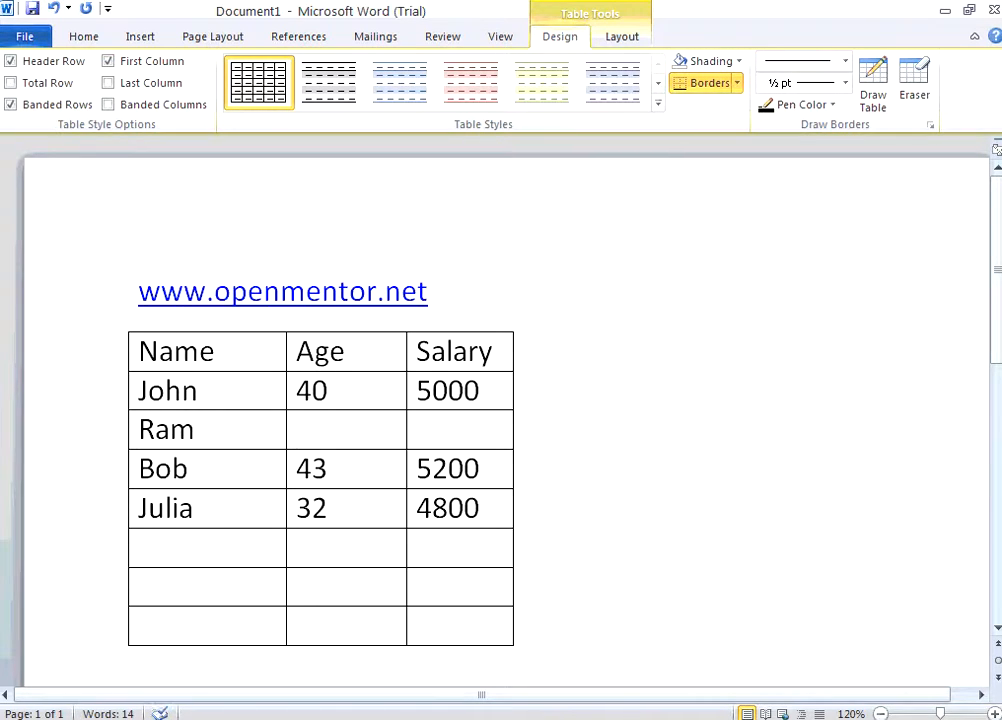
pyautogui.write('42')
pyautogui.press('Tab')
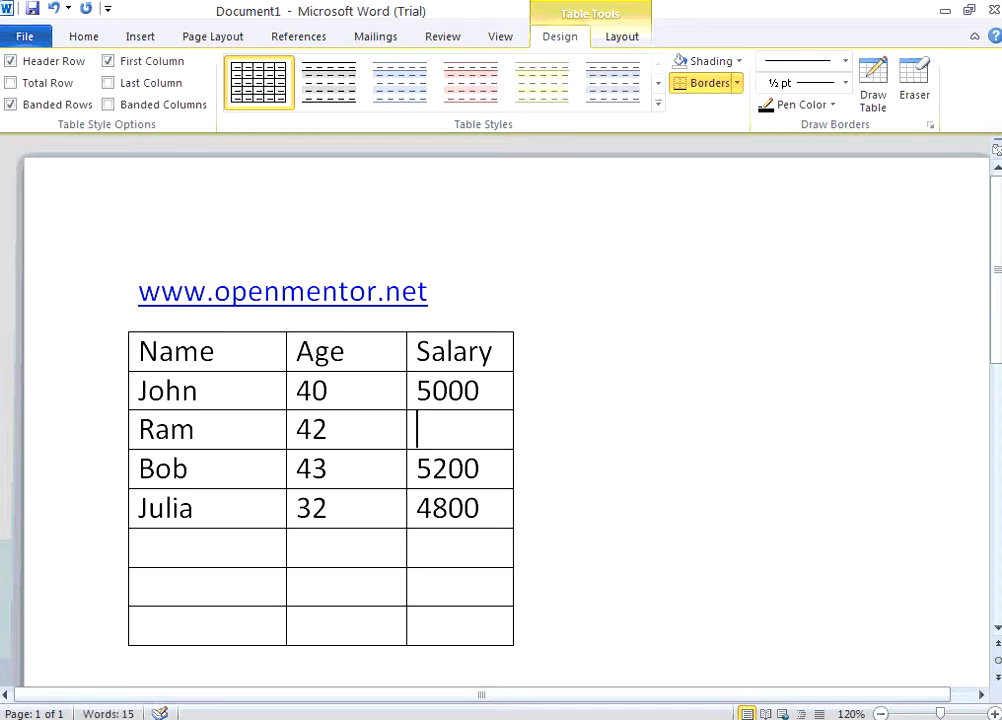
pyautogui.write('4')
pyautogui.press('BackSpace')
pyautogui.write('5100')
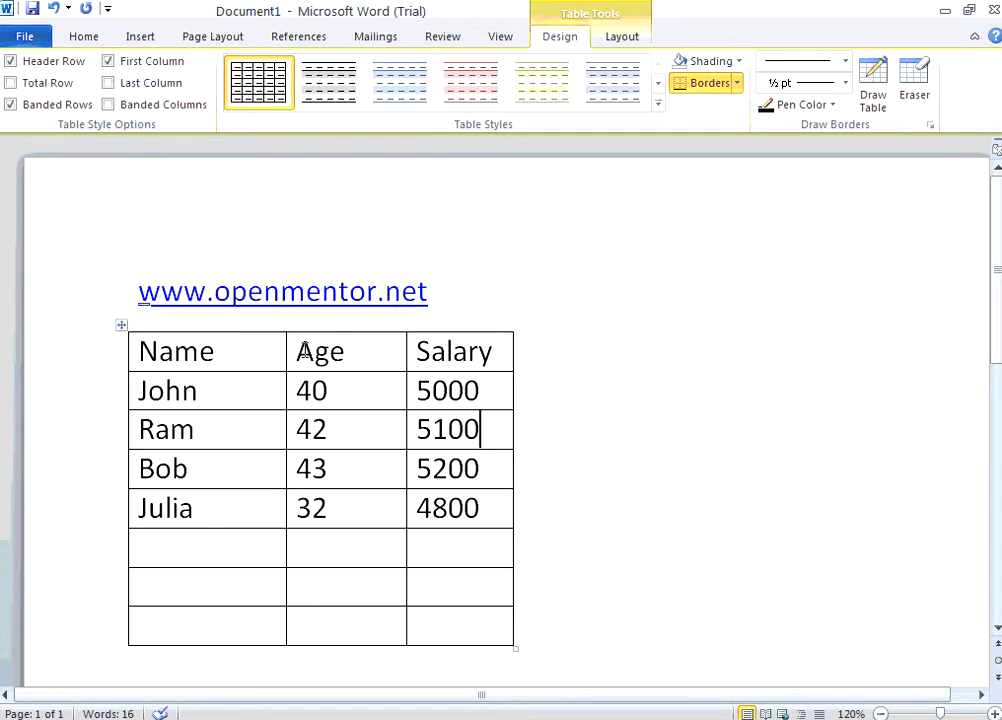
# Apply the blue Light Shading table style to the table.
pyautogui.click(259, 348)
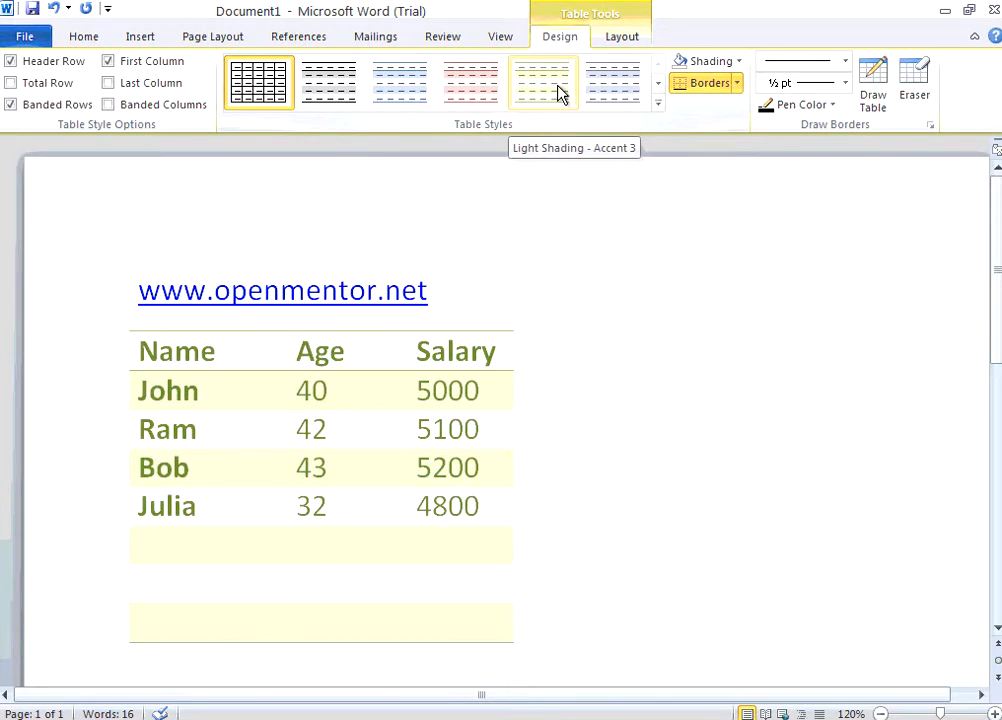
pyautogui.click(415, 88)
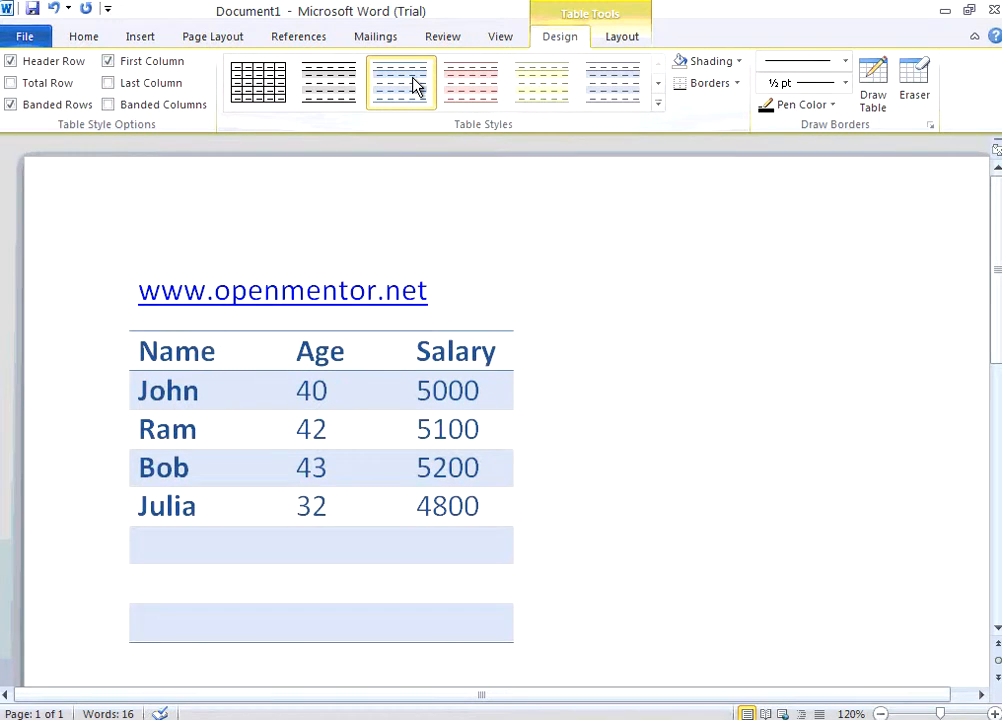
# Apply all borders to every cell of the Name, Age and Salary table.
pyautogui.click(132, 40)
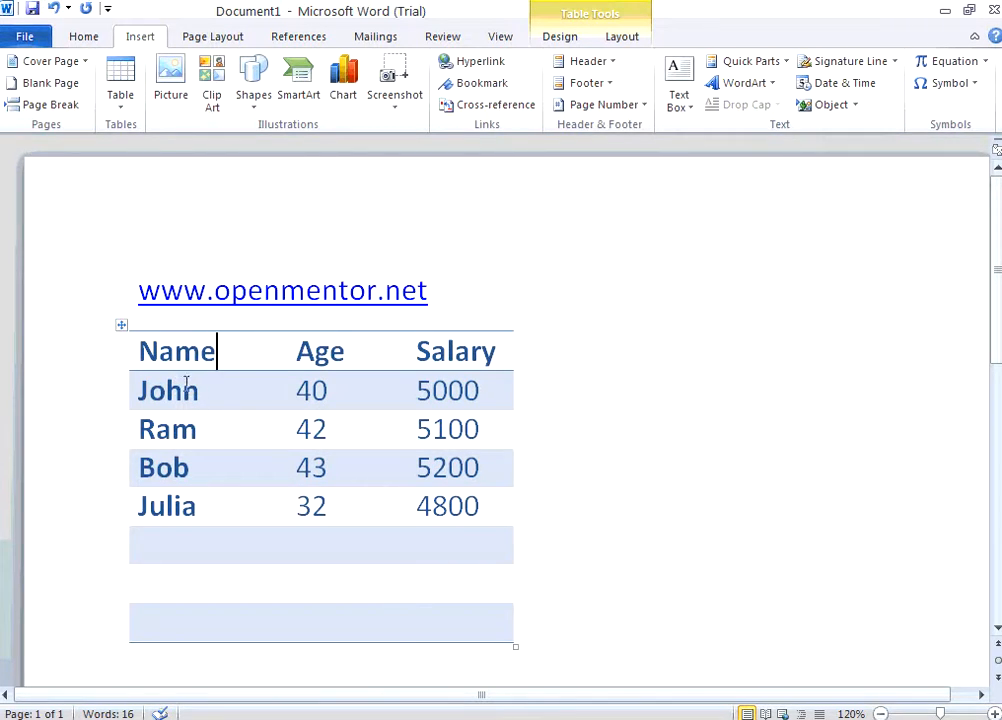
pyautogui.moveTo(140, 349); pyautogui.dragTo(490, 619)
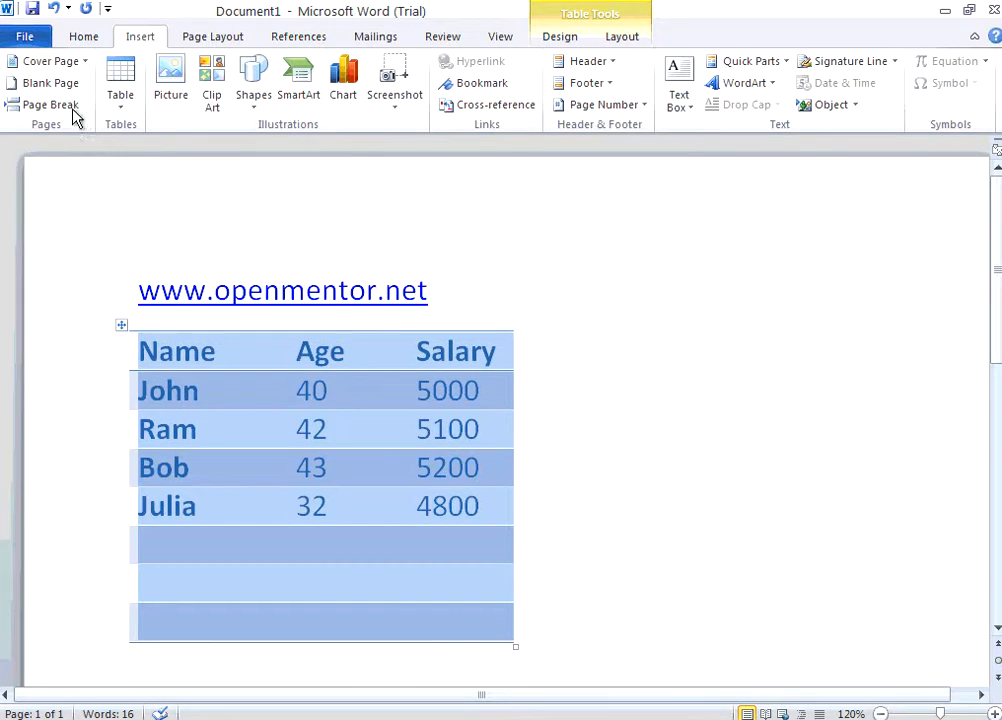
pyautogui.click(95, 40)
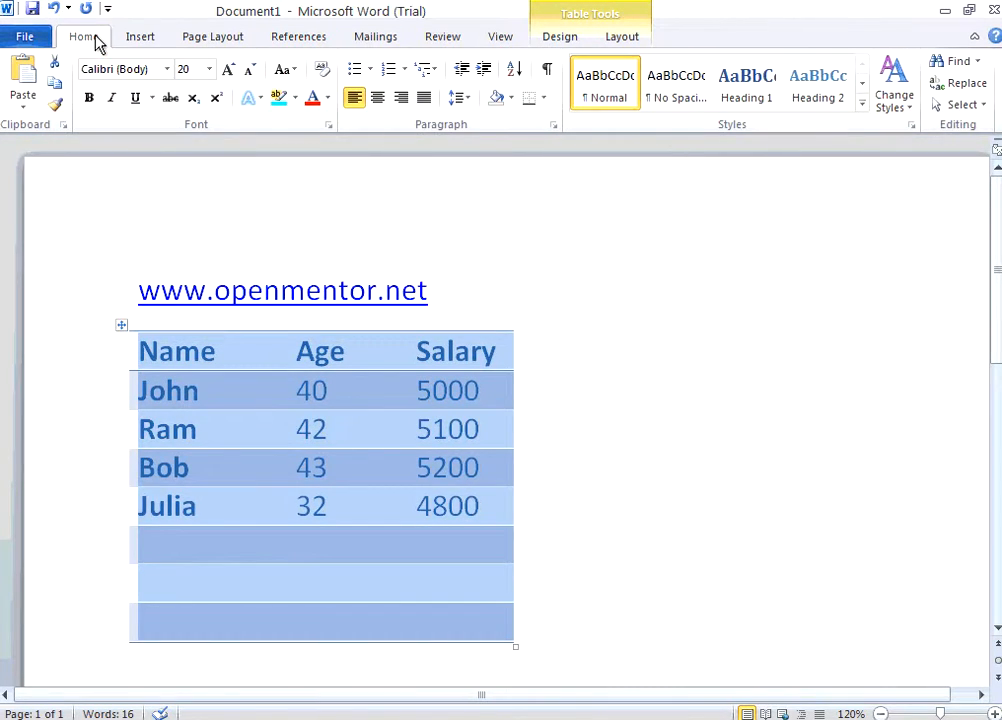
pyautogui.click(543, 98)
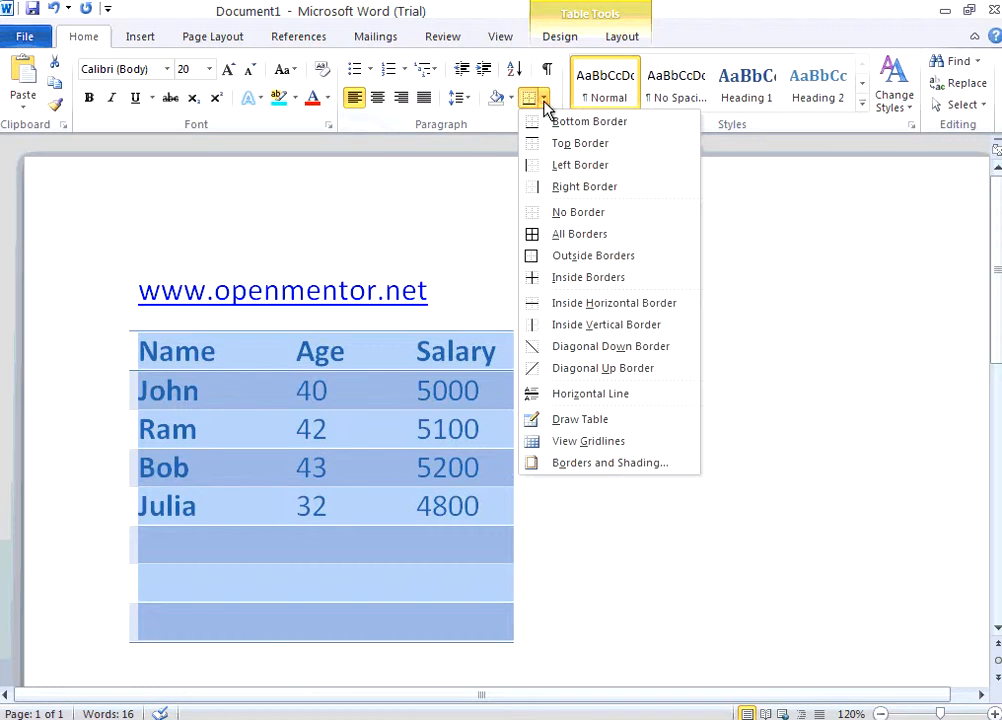
pyautogui.click(537, 234)
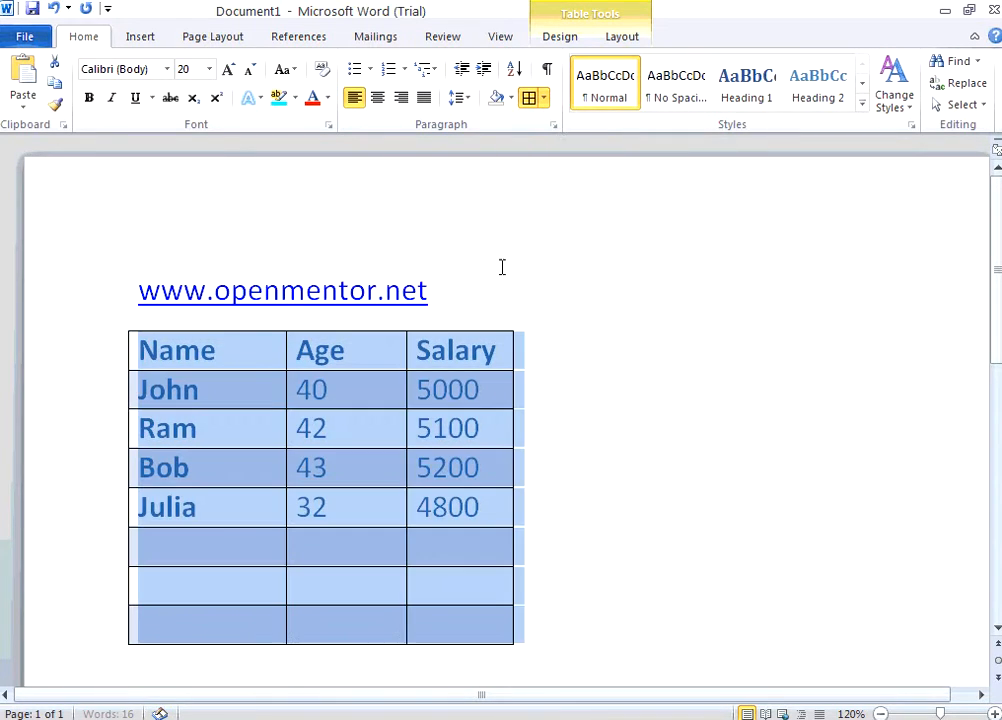
pyautogui.click(385, 436)
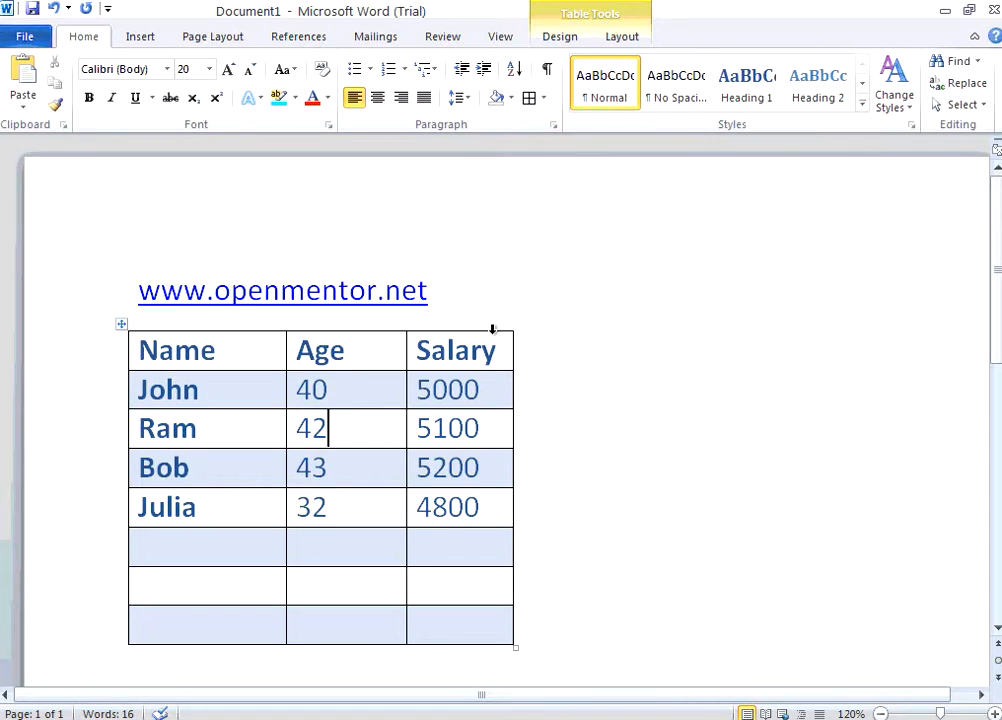
# Add three blank lines below the table and place the cursor on a blank line, leaving a gap under the table.
pyautogui.click(544, 625)
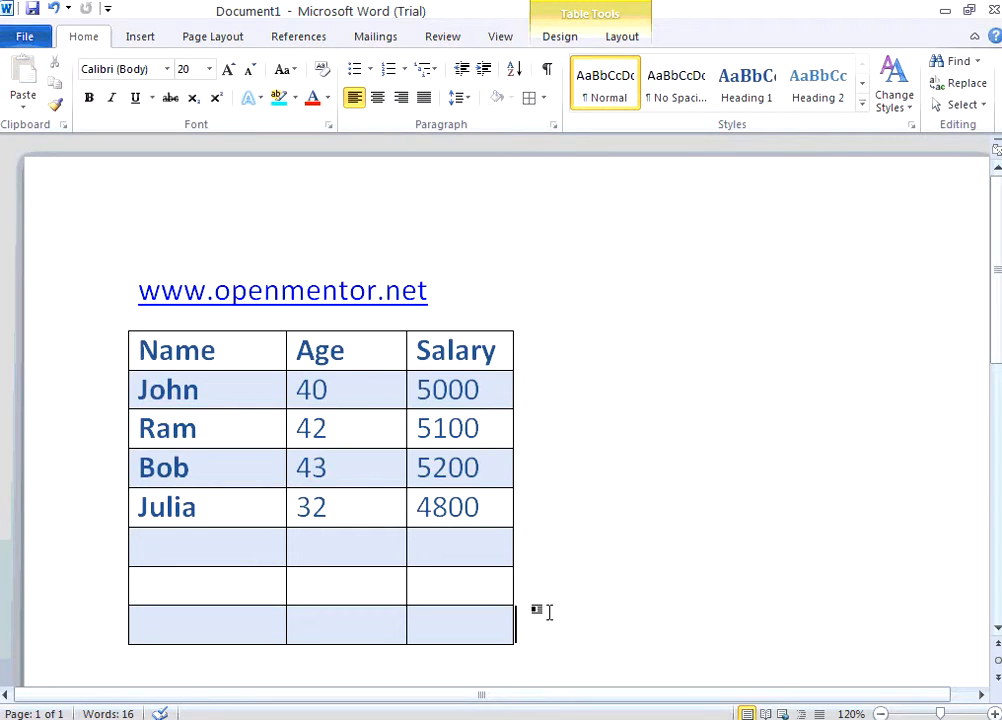
pyautogui.press('Down')
pyautogui.press('Return')
pyautogui.press('Return')
pyautogui.press('Return')
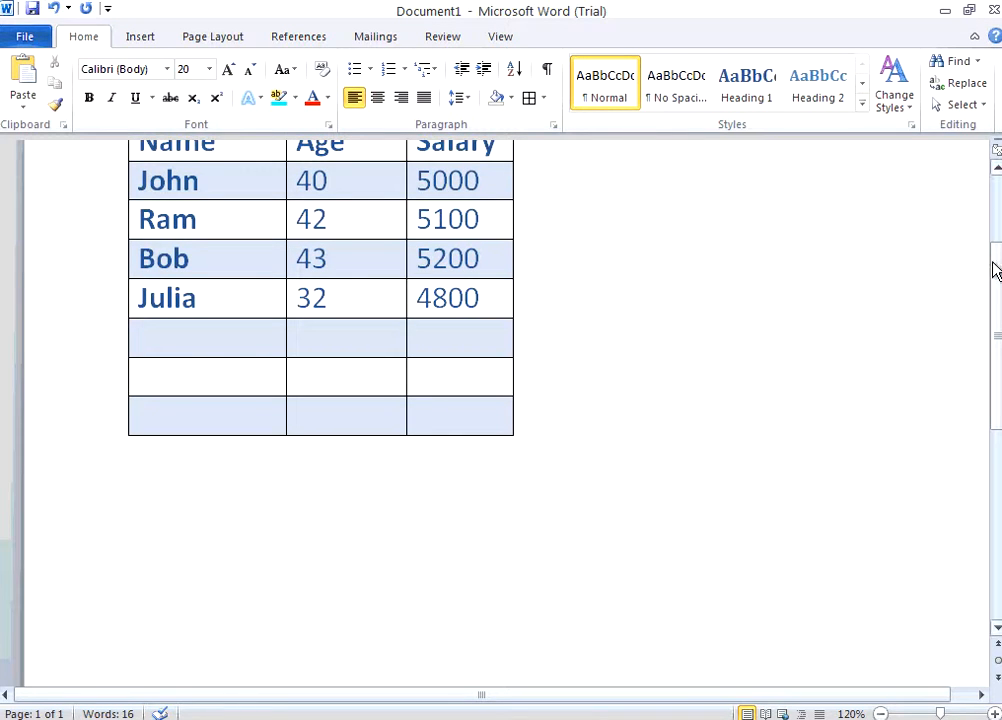
pyautogui.moveTo(995, 268)
pyautogui.mouseDown()
pyautogui.moveTo(997, 228)
pyautogui.moveTo(997, 251)
pyautogui.mouseUp()
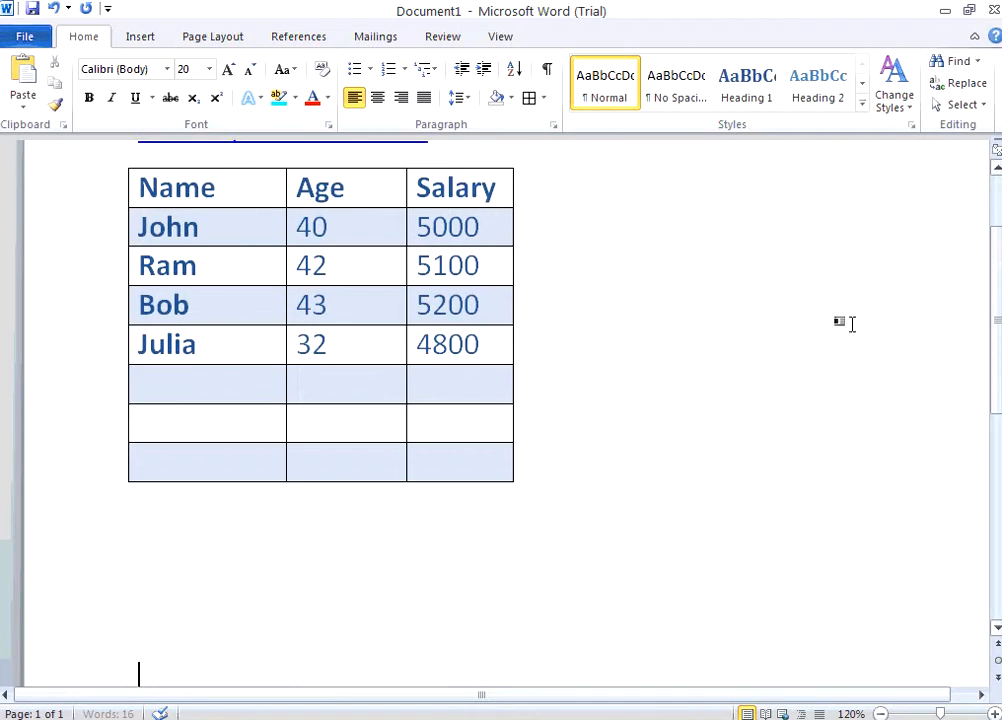
pyautogui.click(196, 556)
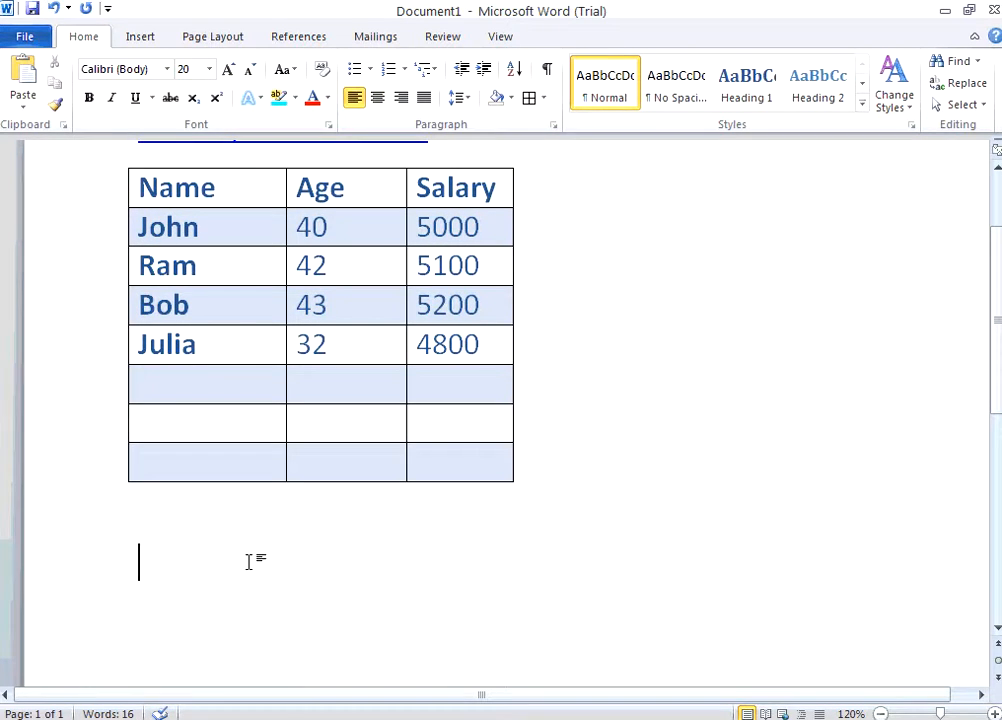
# Insert an embedded Excel spreadsheet below the table and dismiss the activation wizard.
pyautogui.click(141, 40)
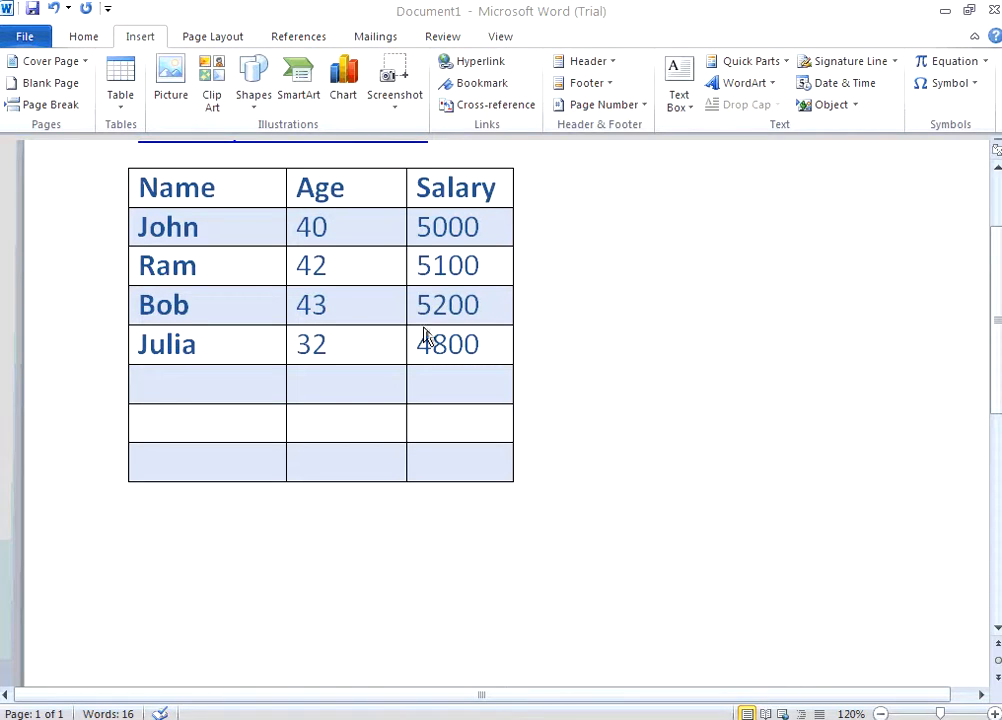
pyautogui.click(124, 108)
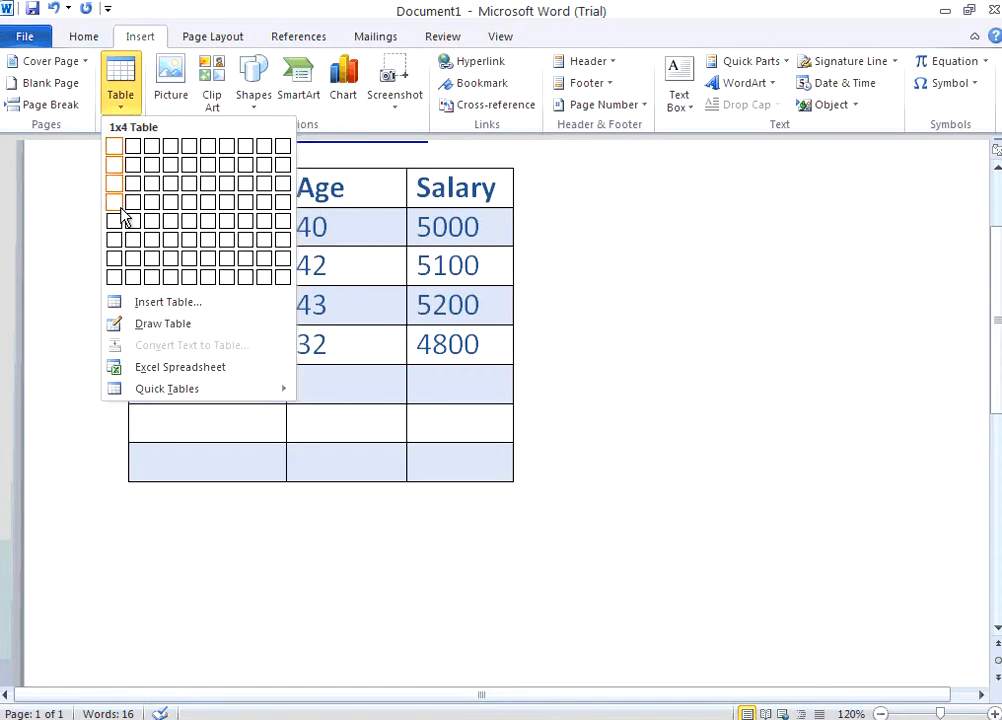
pyautogui.click(178, 368)
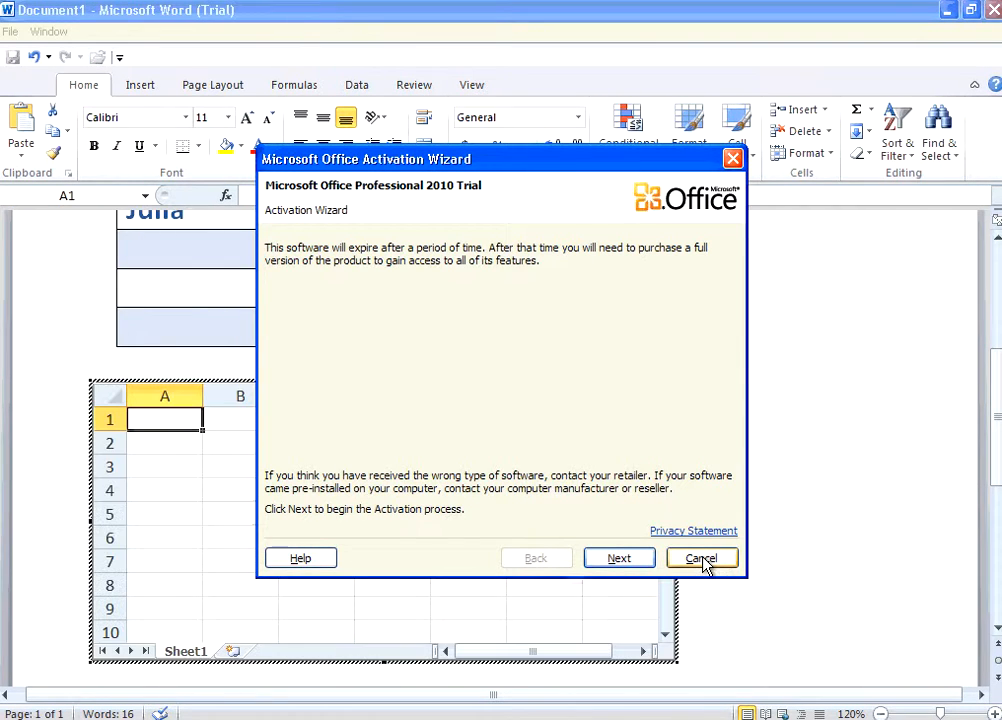
pyautogui.click(722, 557)
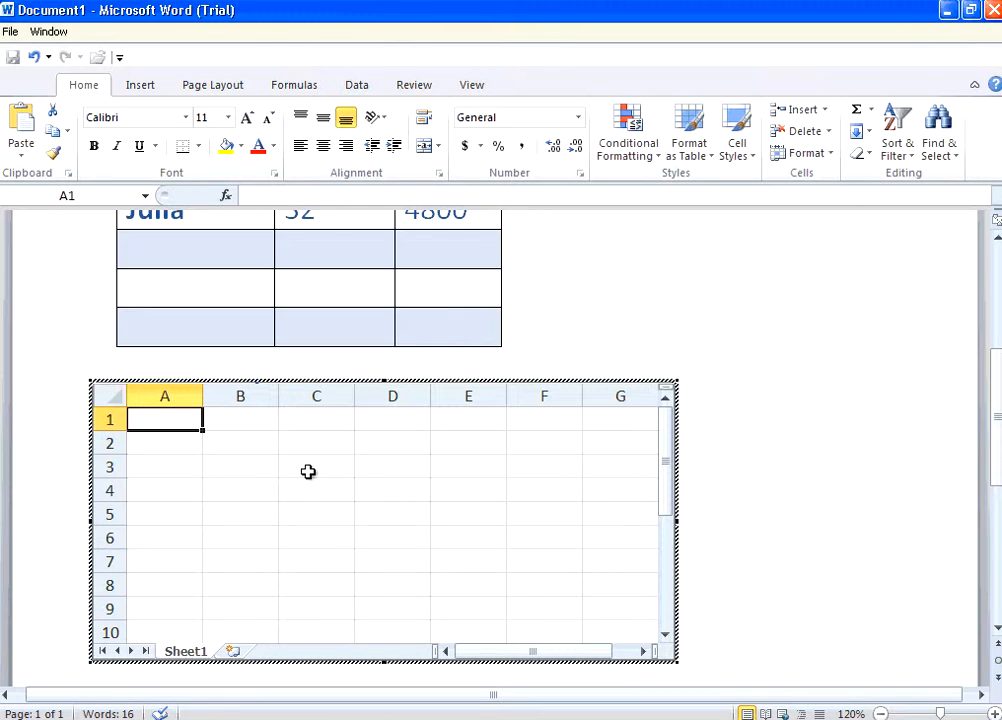
# Enter the headings Name, Age and Salary in cells A1 to C1 of the embedded spreadsheet.
pyautogui.write('Name')
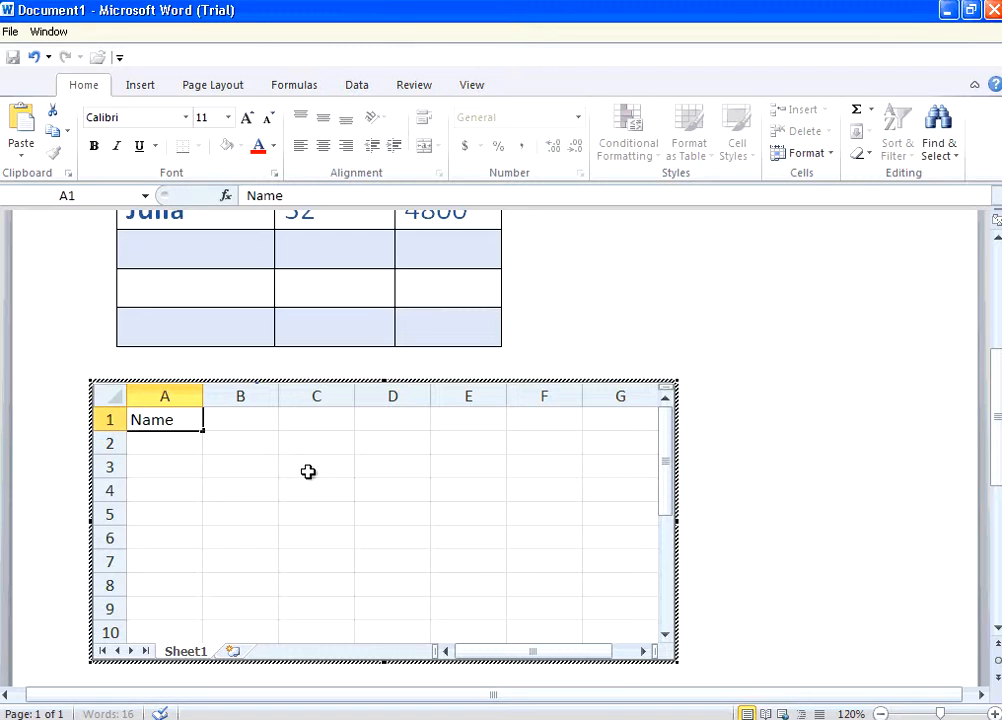
pyautogui.press('Tab')
pyautogui.write('Age')
pyautogui.press('Tab')
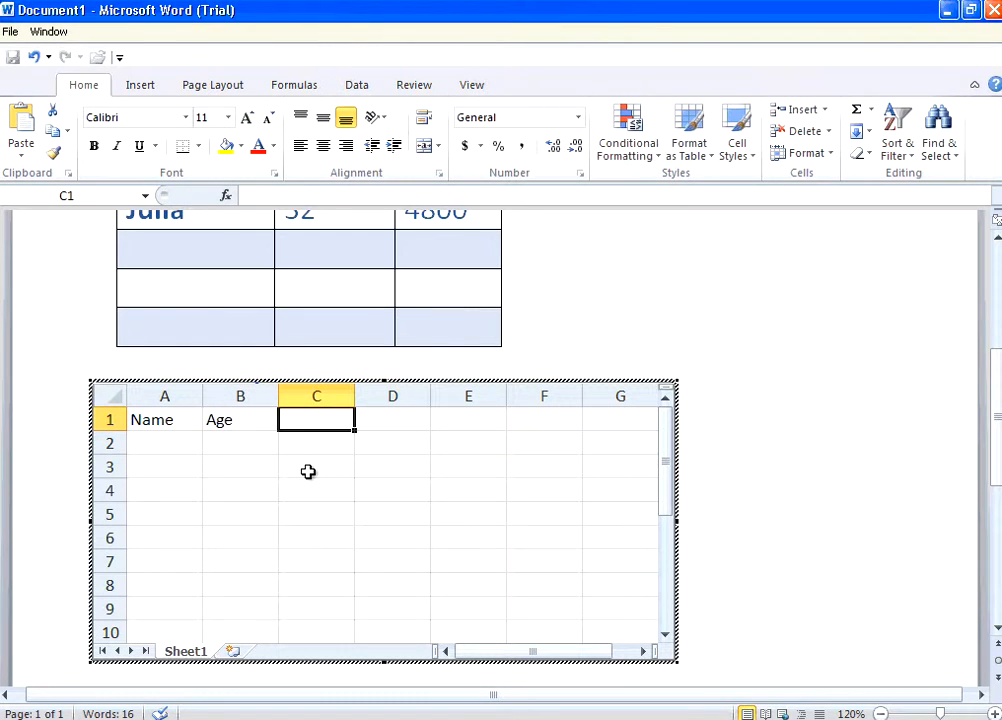
pyautogui.write('Salary')
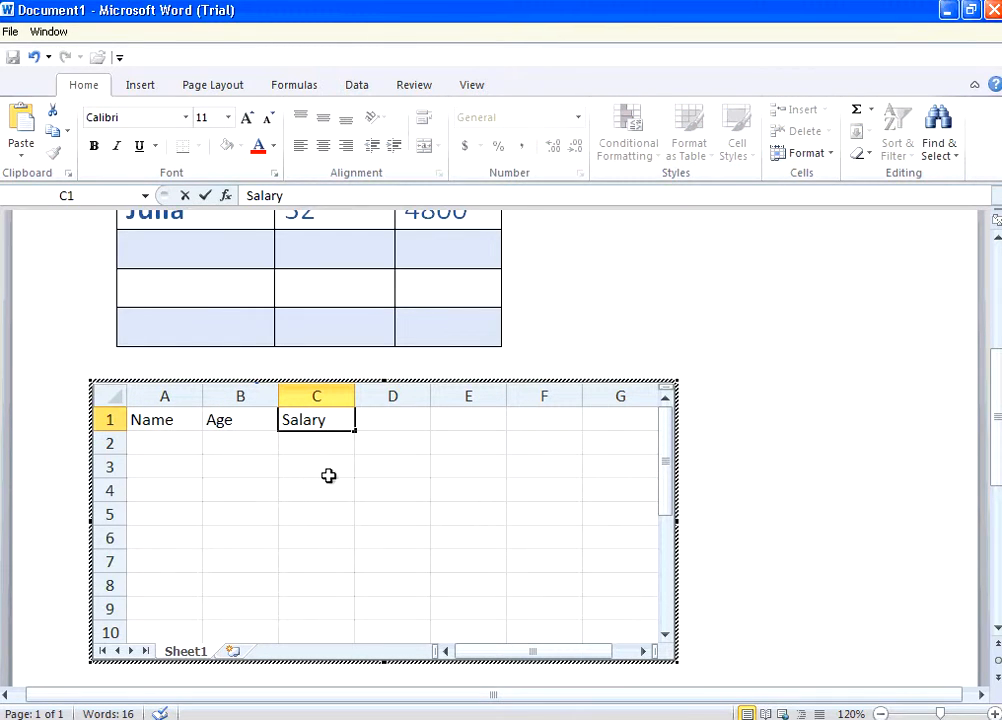
# Copy the Word table's four filled data rows into the spreadsheet from cell A2 and give A1:C5 all borders.
pyautogui.click(168, 445)
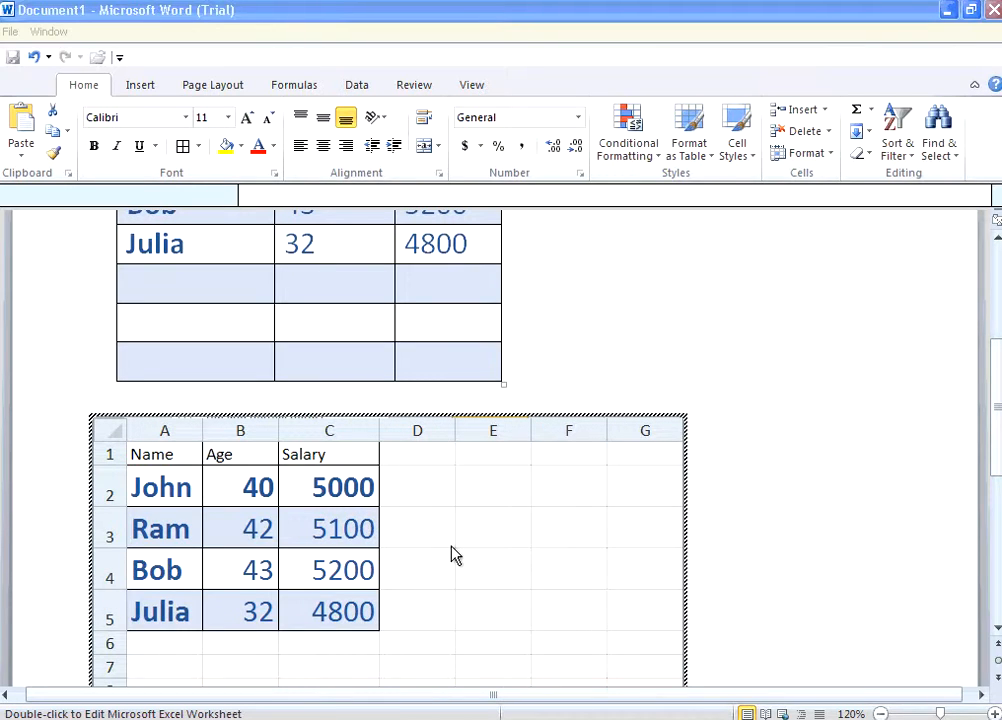
pyautogui.click(996, 629)
pyautogui.click(996, 629)
pyautogui.click(996, 630)
pyautogui.click(997, 631)
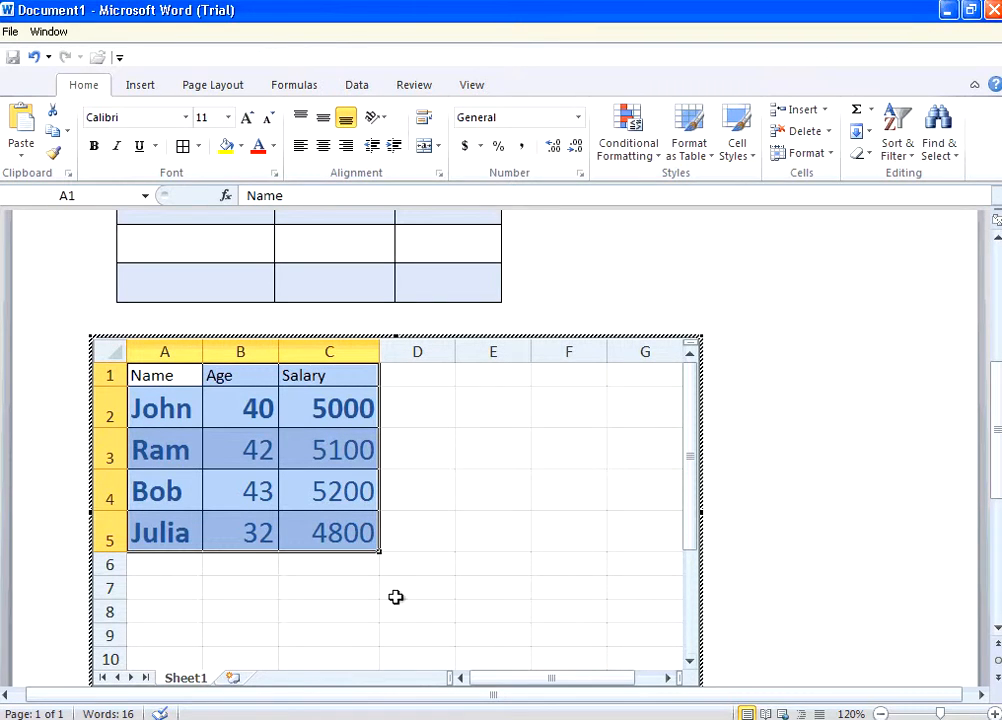
# Total the salaries in cell C7 of the spreadsheet with the formula =SUM(C2:C5).
pyautogui.click(328, 589)
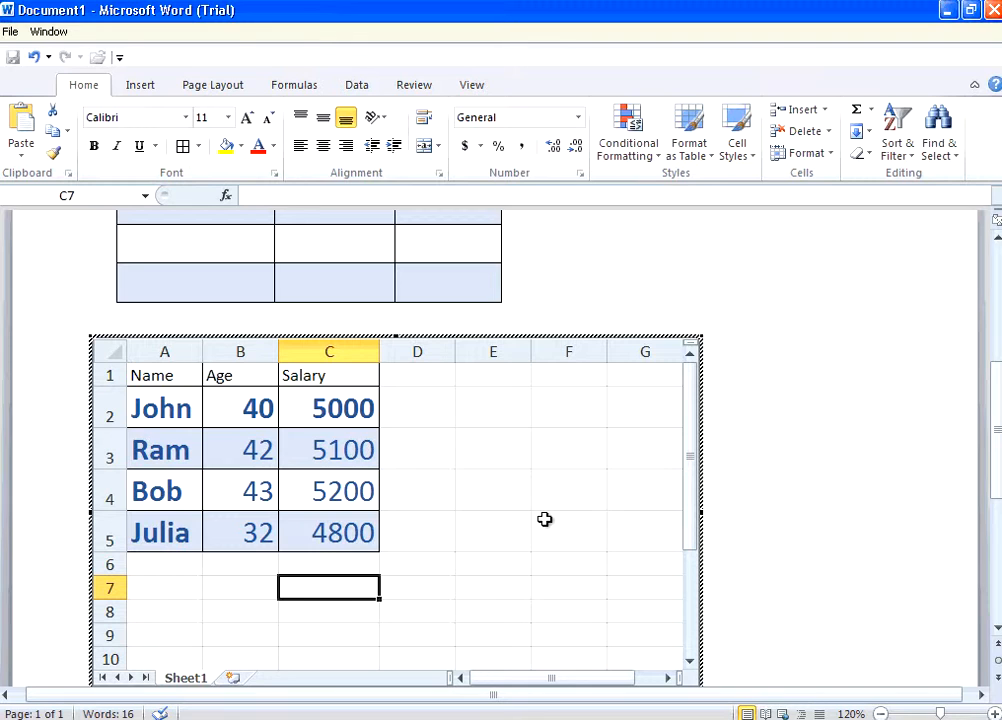
pyautogui.write('=s')
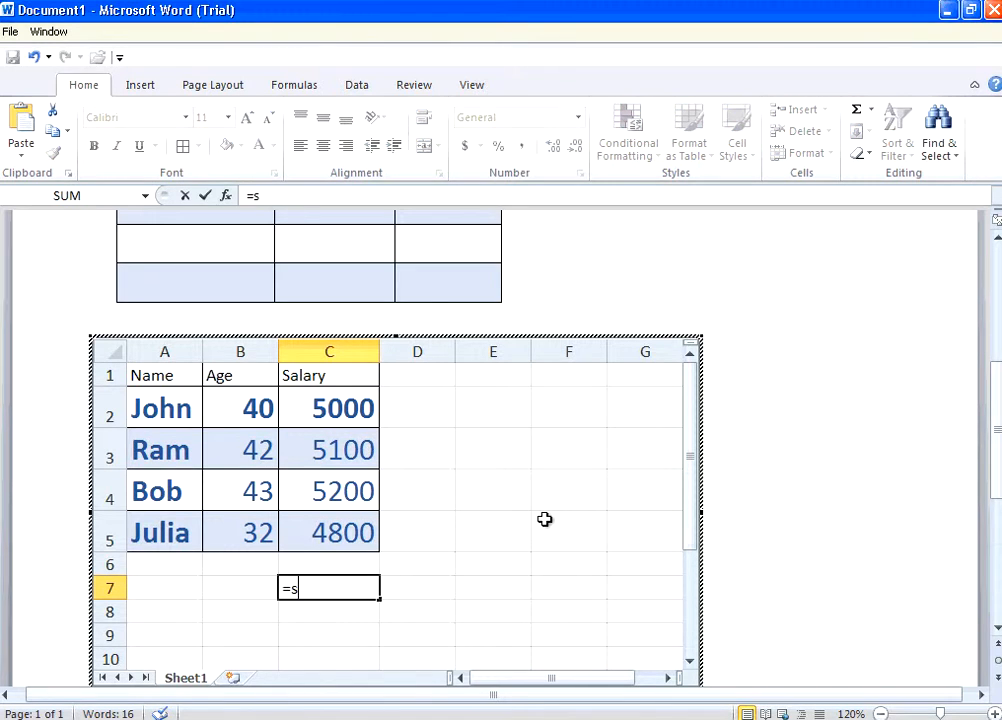
pyautogui.write('um(')
pyautogui.press('Up')
pyautogui.press('Up')
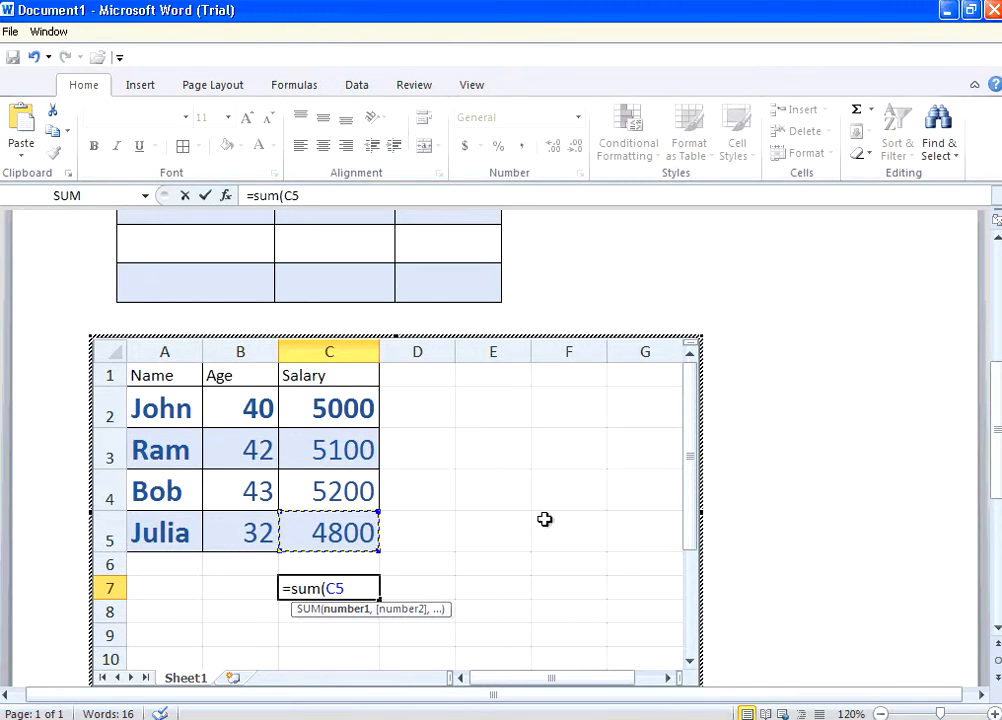
pyautogui.hotkey('shift', 'Up')
pyautogui.hotkey('shift', 'Up')
pyautogui.hotkey('shift', 'Up')
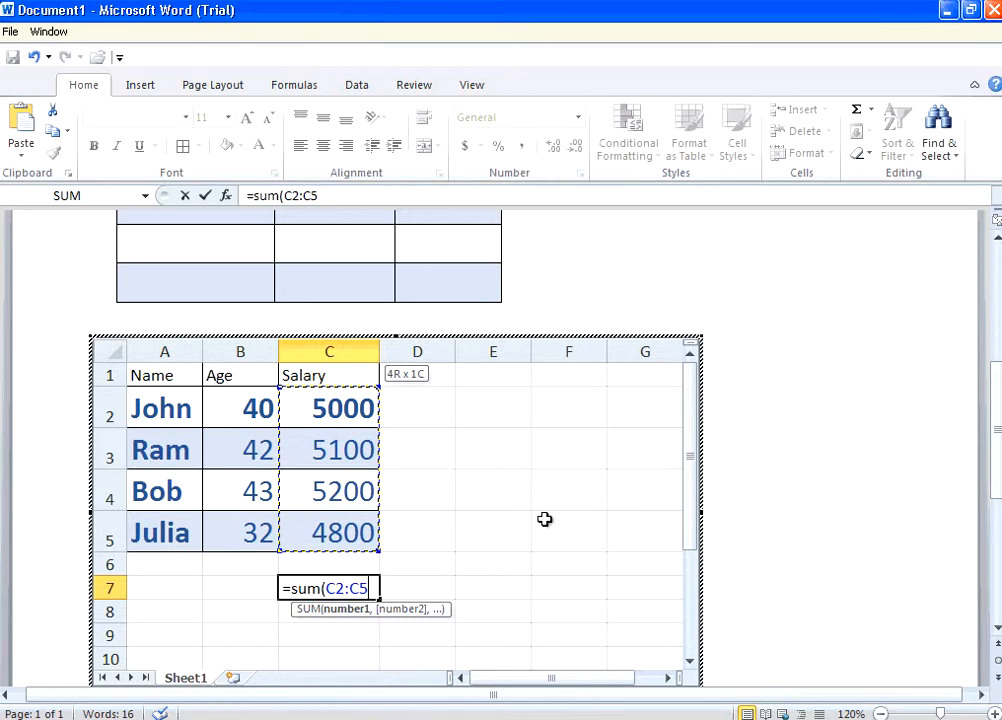
pyautogui.write(')')
pyautogui.press('Return')
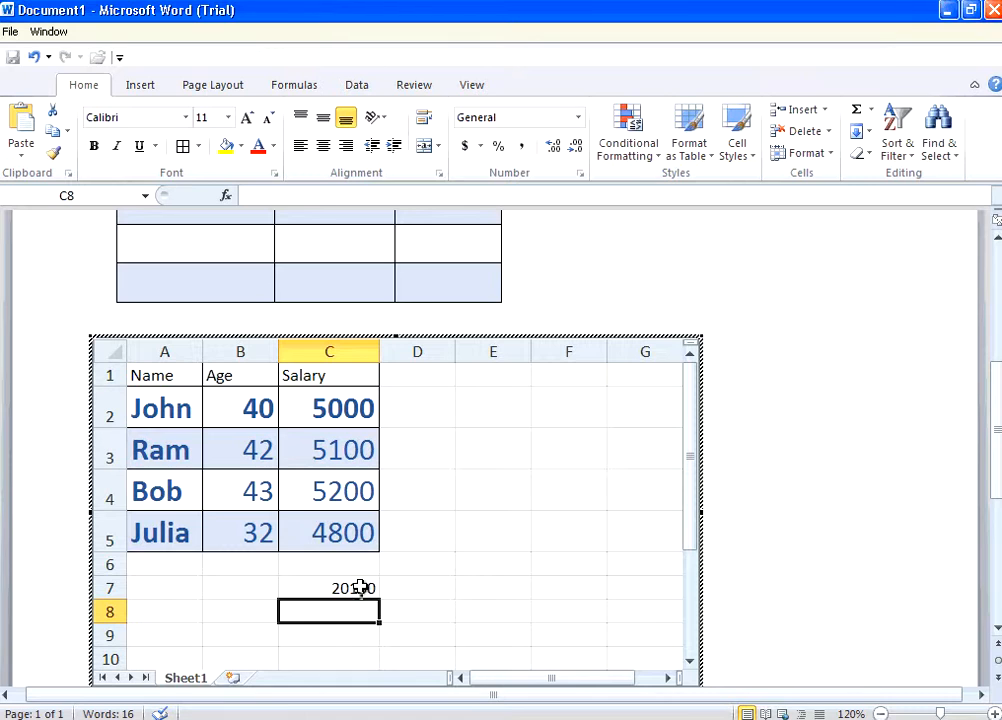
pyautogui.click(365, 588)
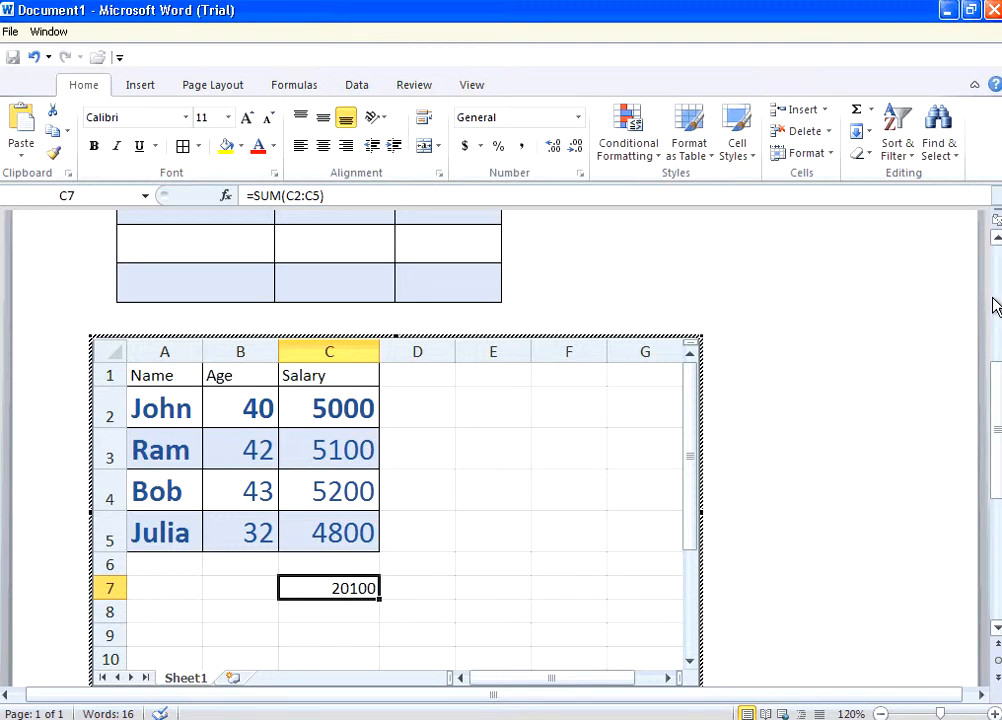
# Insert the formula =SUM(ABOVE) into the Salary cell of the Word table's last row and check it against the salaries above.
pyautogui.moveTo(998, 380); pyautogui.dragTo(998, 323)
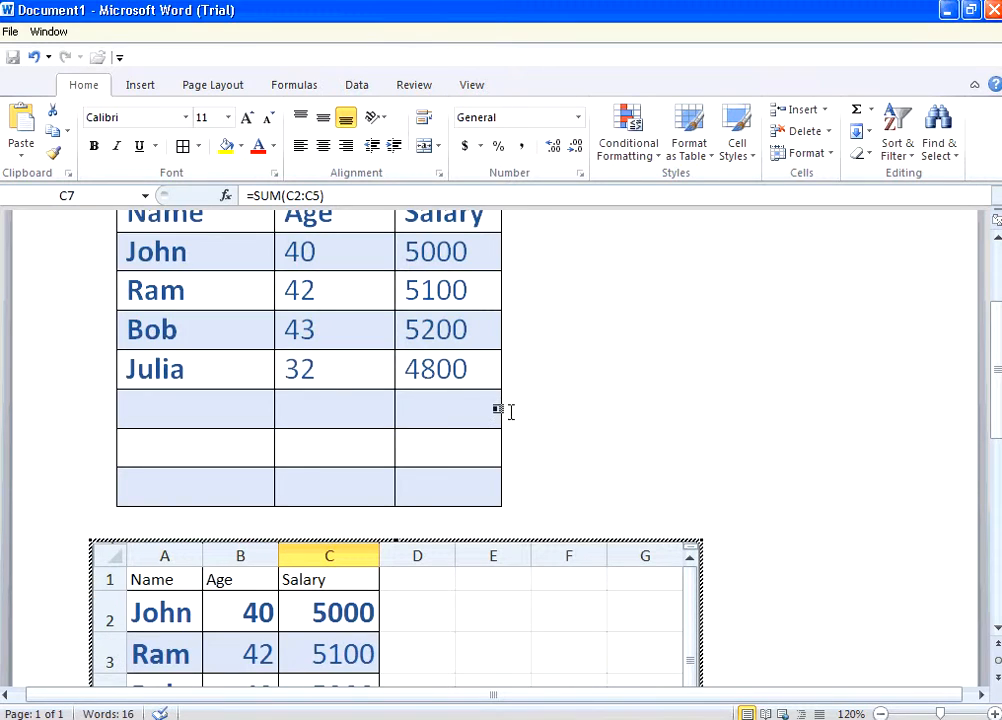
pyautogui.click(413, 486)
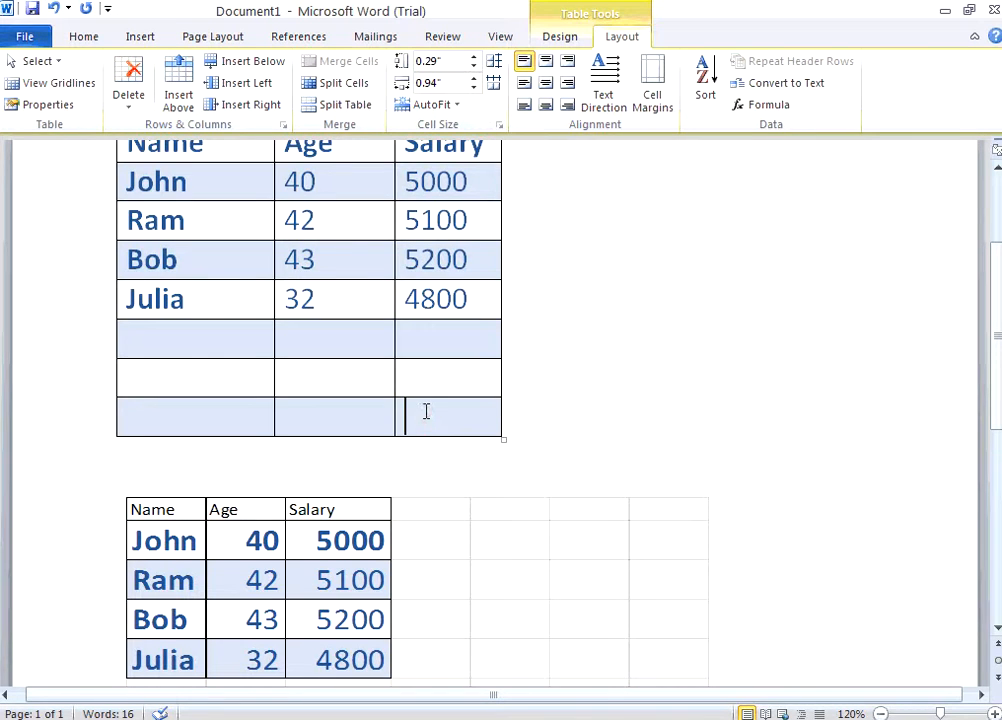
pyautogui.click(770, 106)
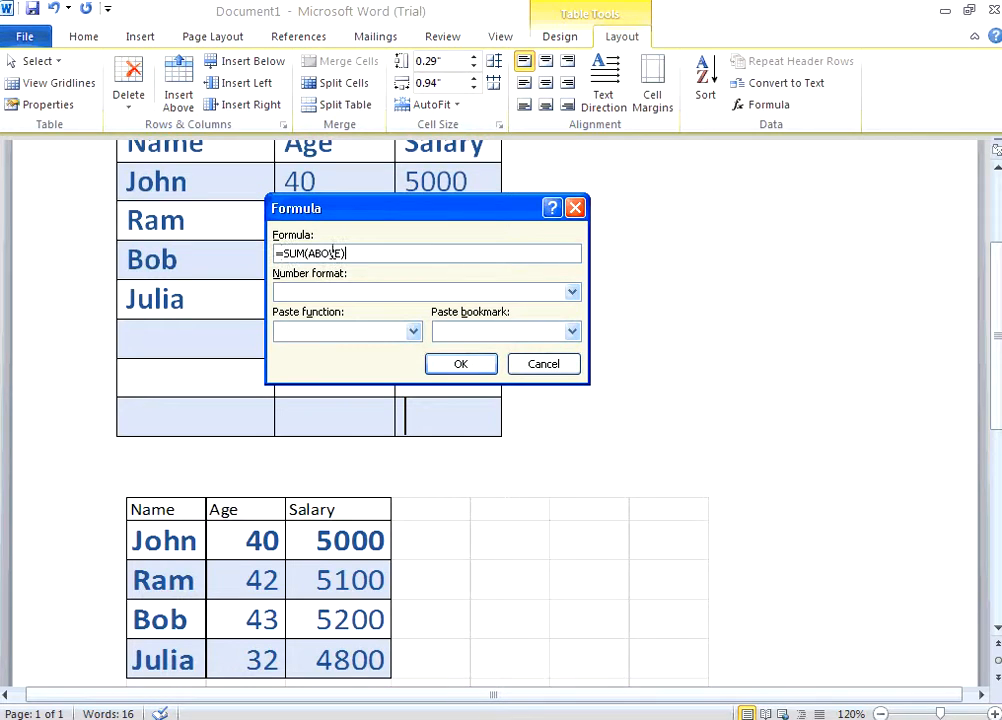
pyautogui.doubleClick(358, 251)
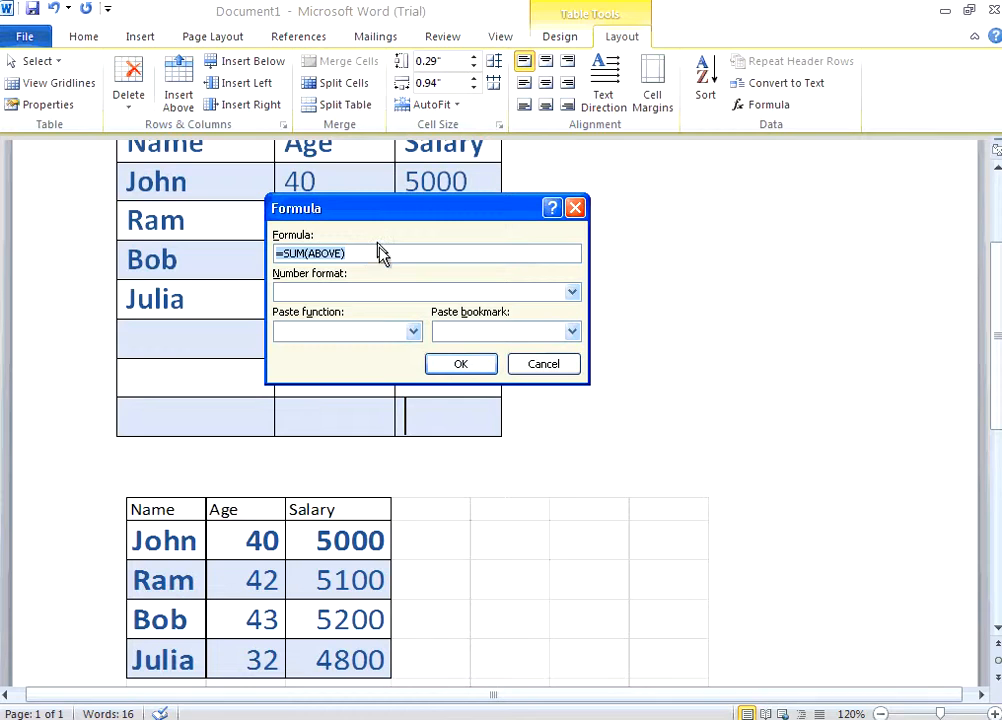
pyautogui.click(413, 331)
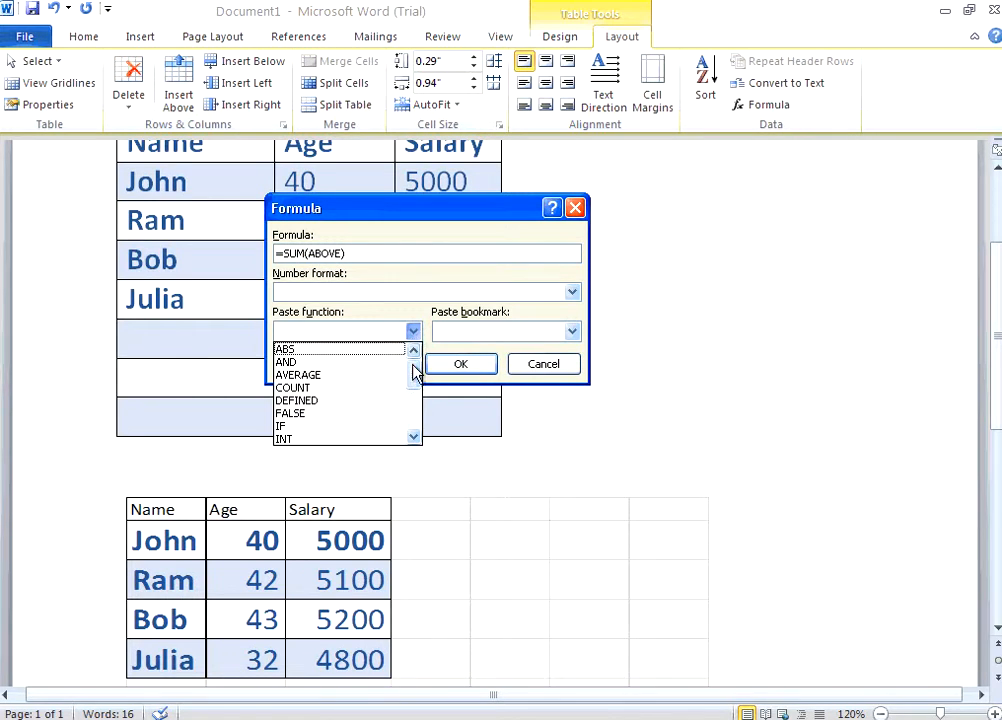
pyautogui.moveTo(415, 372)
pyautogui.mouseDown()
pyautogui.moveTo(417, 420)
pyautogui.moveTo(414, 371)
pyautogui.mouseUp()
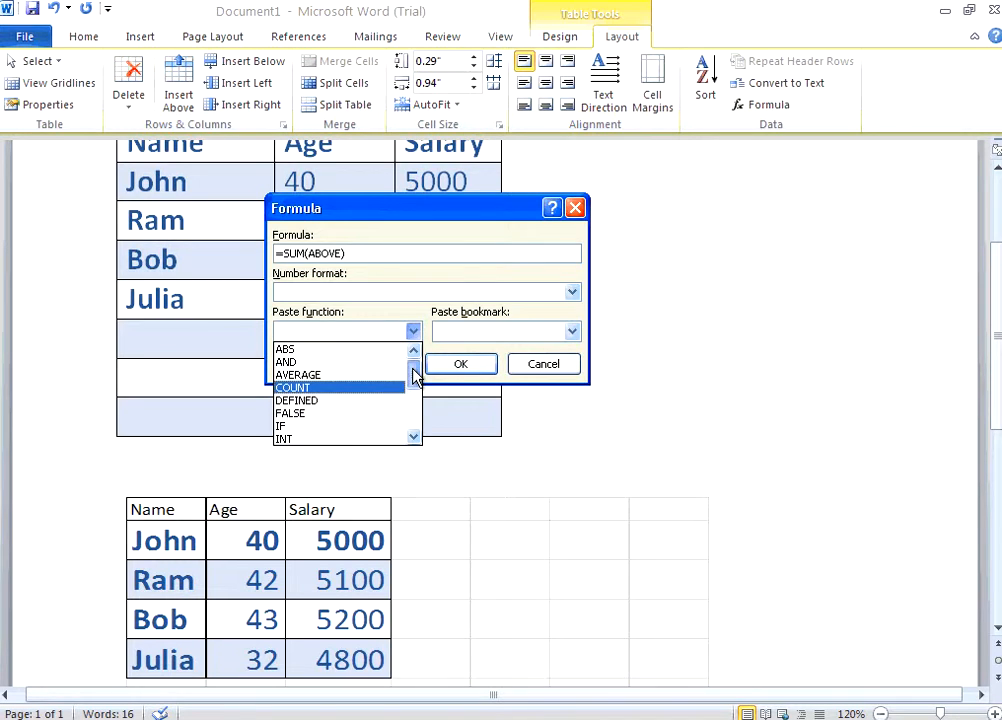
pyautogui.click(490, 222)
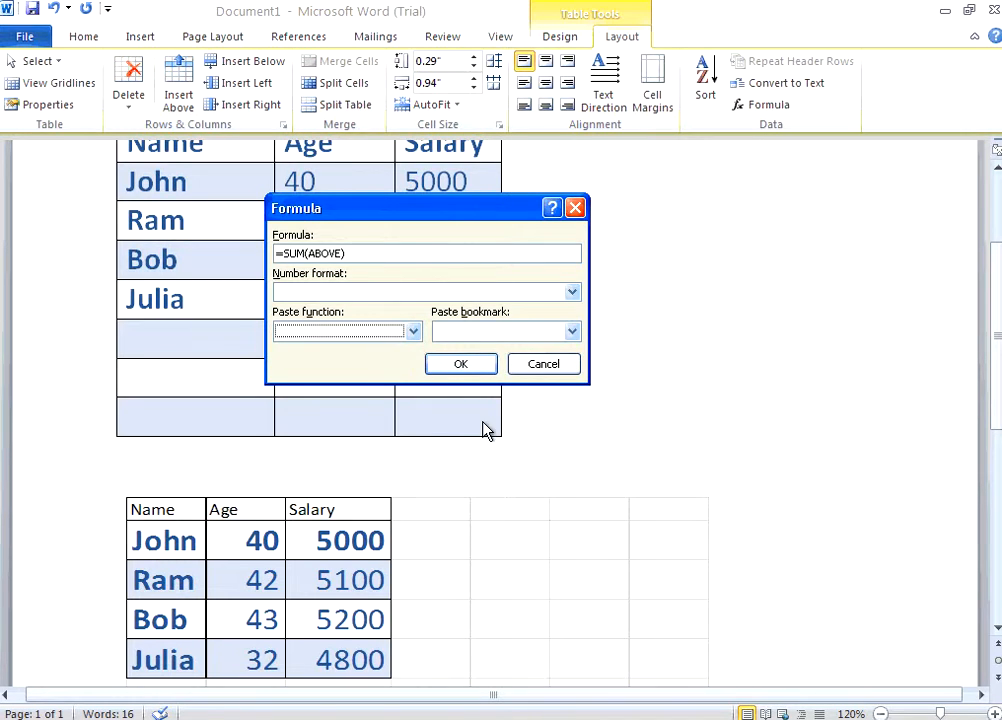
pyautogui.click(468, 369)
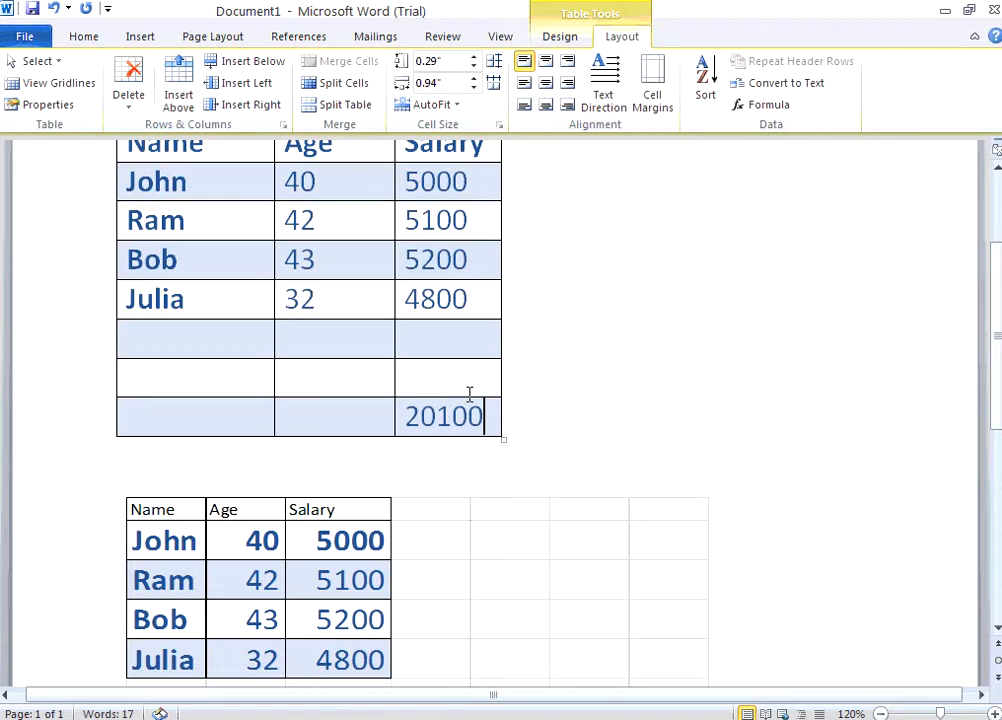
pyautogui.click(437, 181)
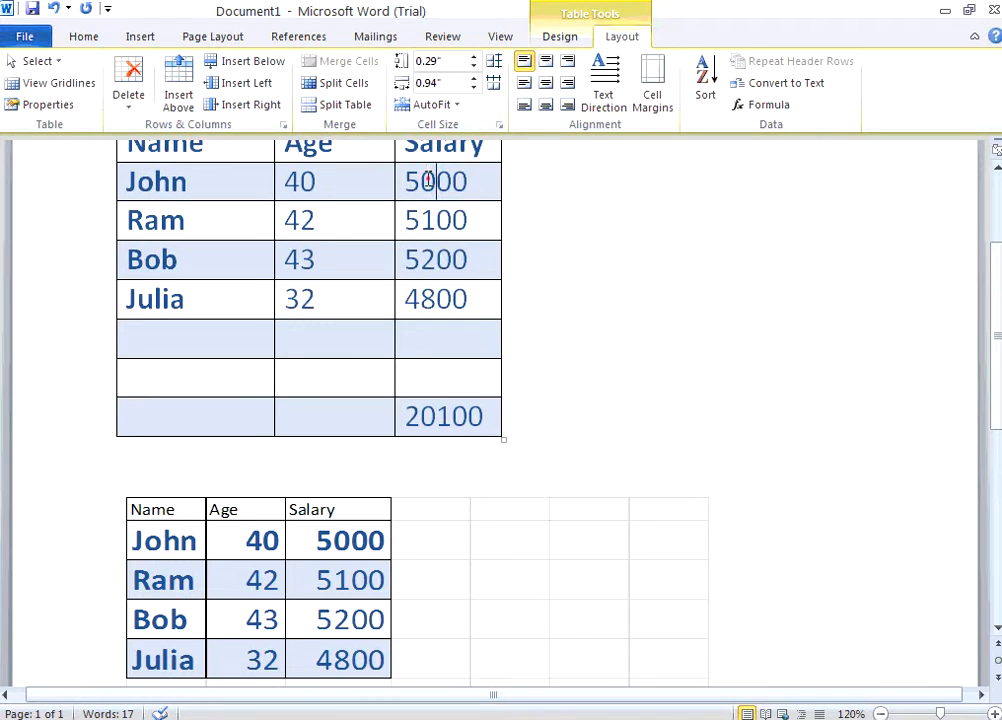
pyautogui.keyDown('shift'); pyautogui.click(465, 298); pyautogui.keyUp('shift')
pyautogui.click(447, 416)
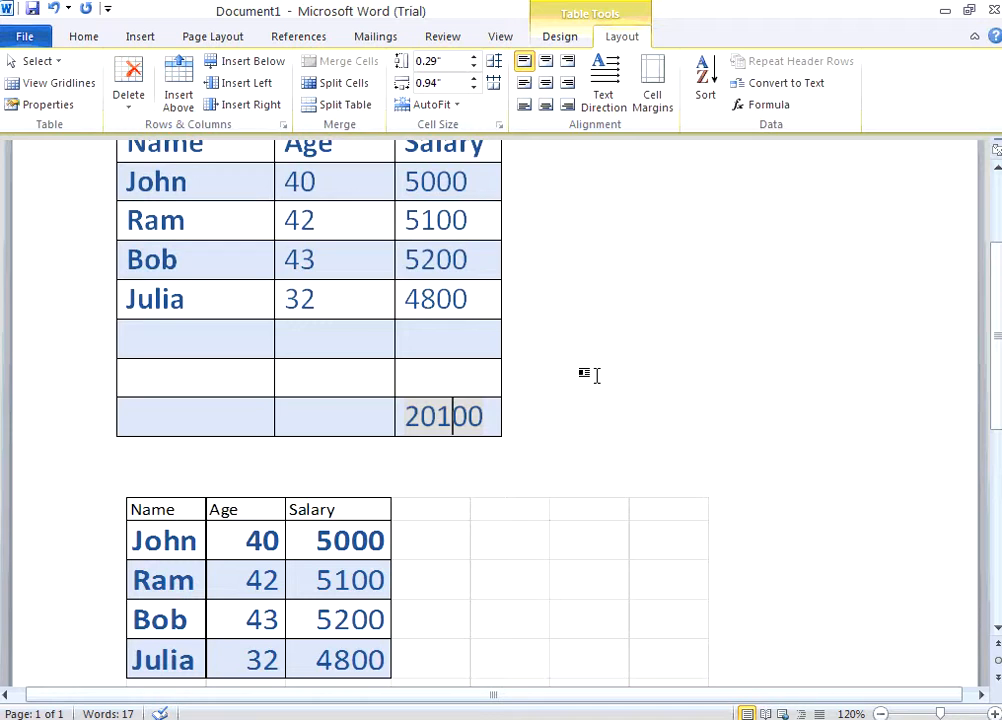
# Compare the salary total in the Word table's last row with the one in the embedded spreadsheet below it.
pyautogui.scroll(-1, 596, 375)
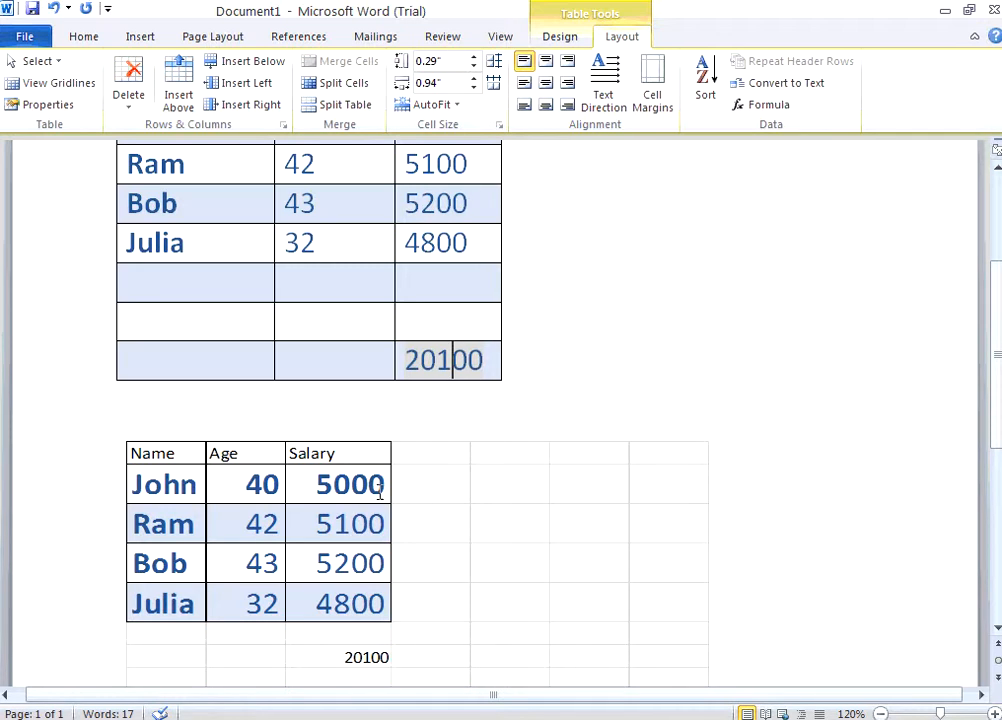
pyautogui.scroll(1, 380, 488)
pyautogui.scroll(1, 380, 488)
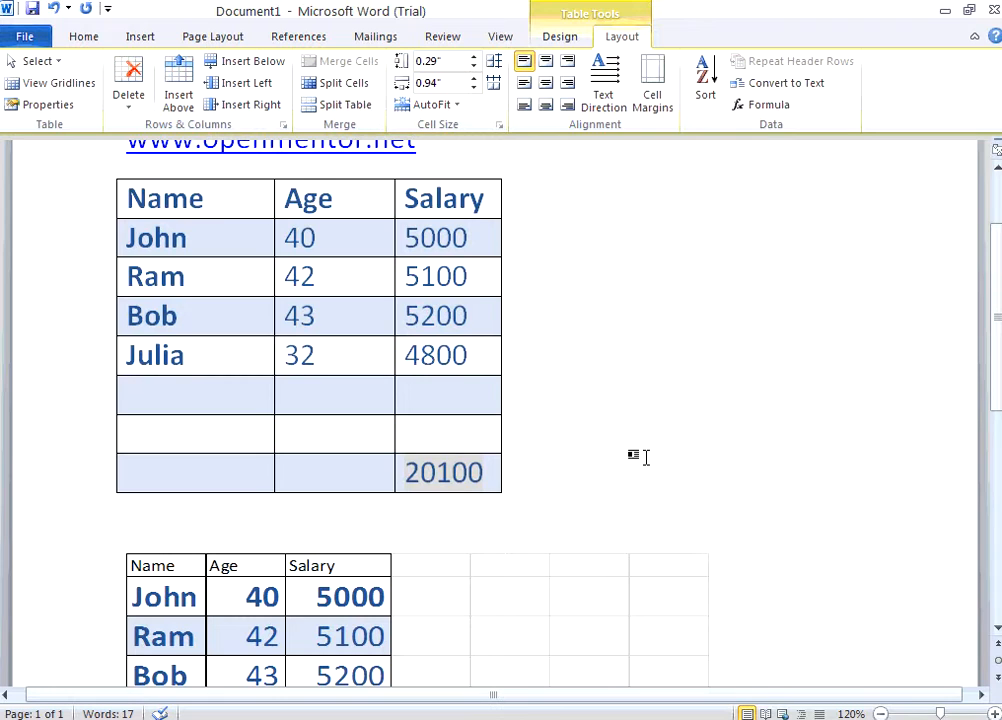
pyautogui.scroll(-2, 644, 456)
pyautogui.scroll(-1, 641, 453)
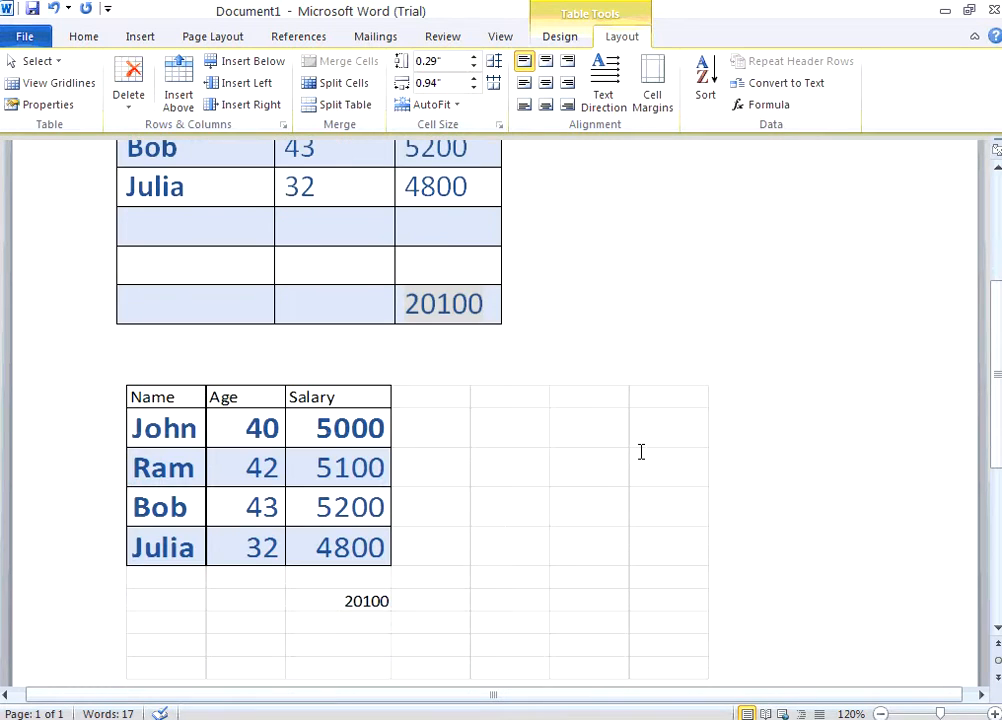
pyautogui.click(342, 443)
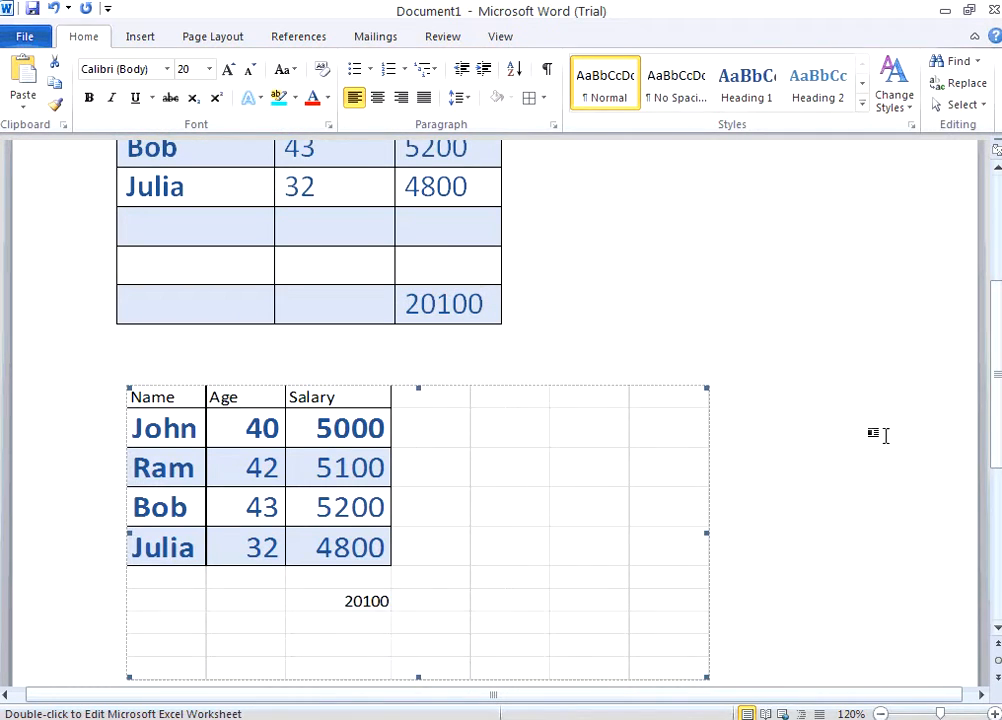
pyautogui.scroll(-1, 838, 455)
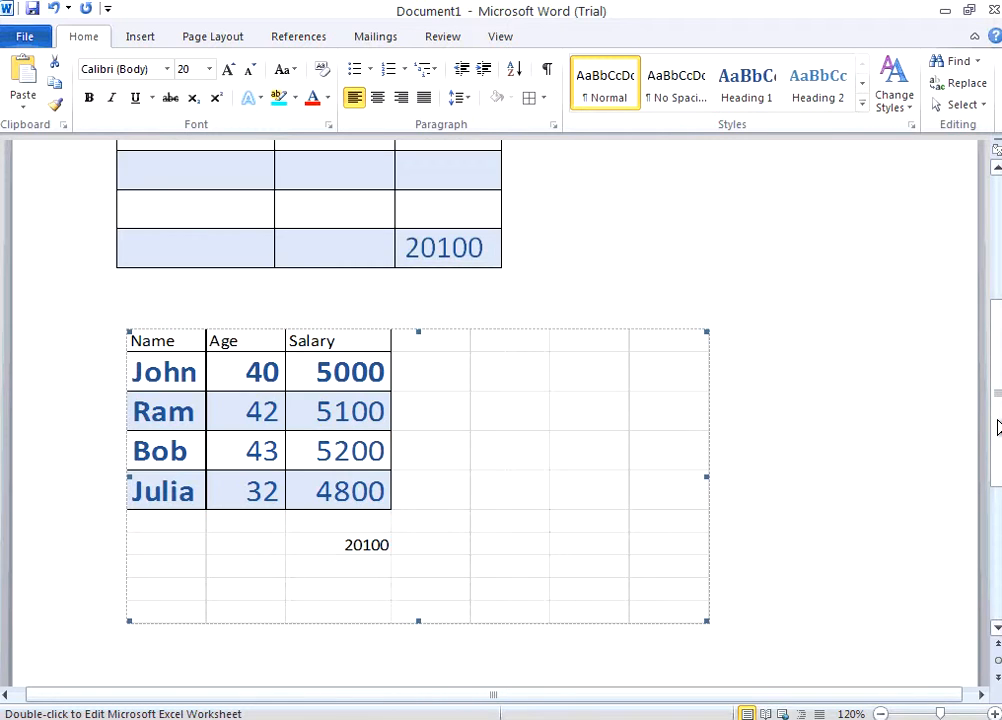
pyautogui.scroll(6, 998, 425)
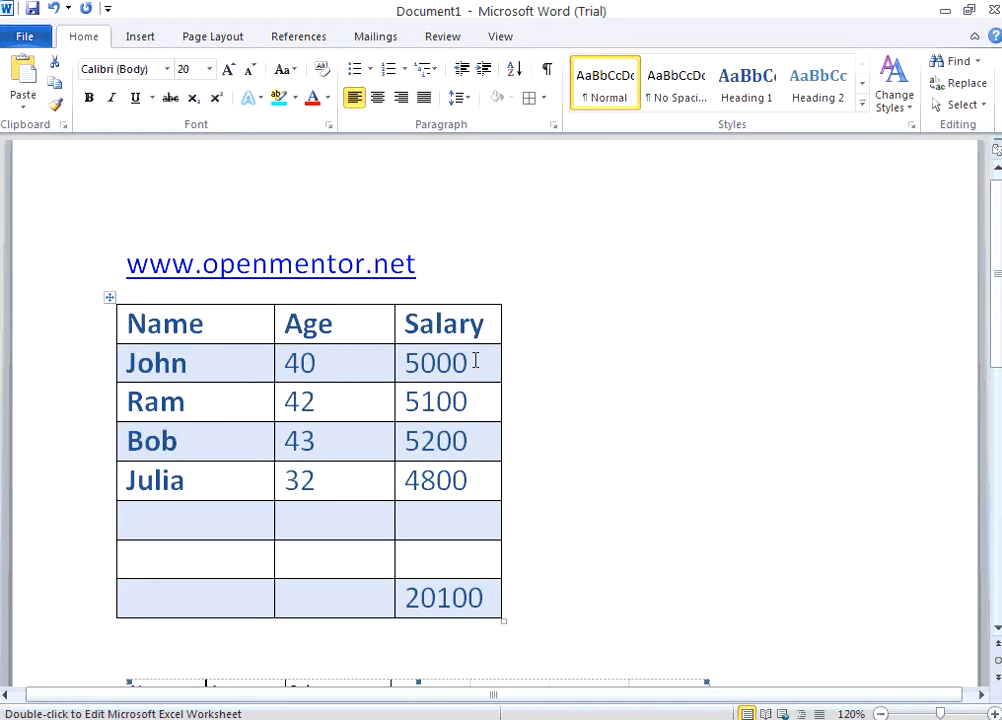
pyautogui.scroll(-4, 730, 548)
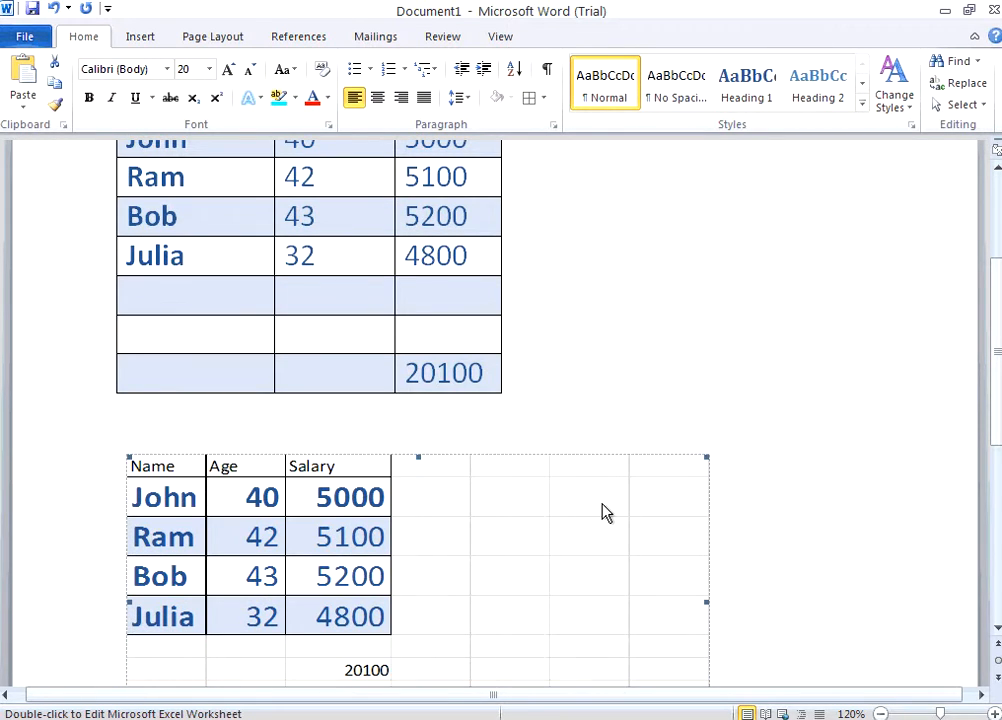
pyautogui.click(440, 376)
pyautogui.doubleClick(440, 376)
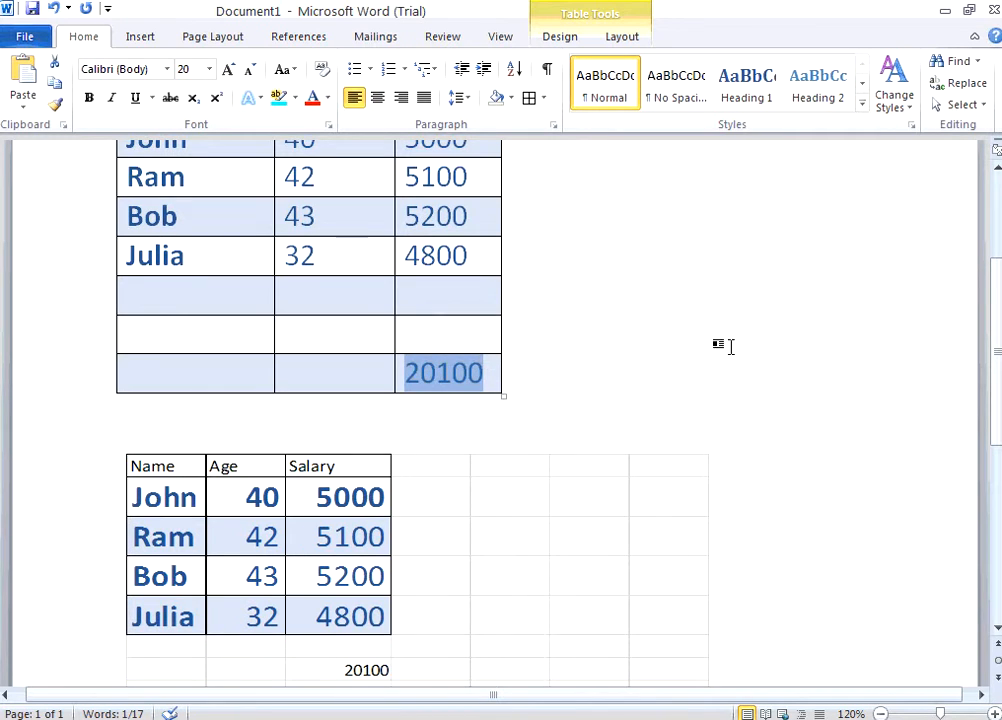
pyautogui.click(760, 324)
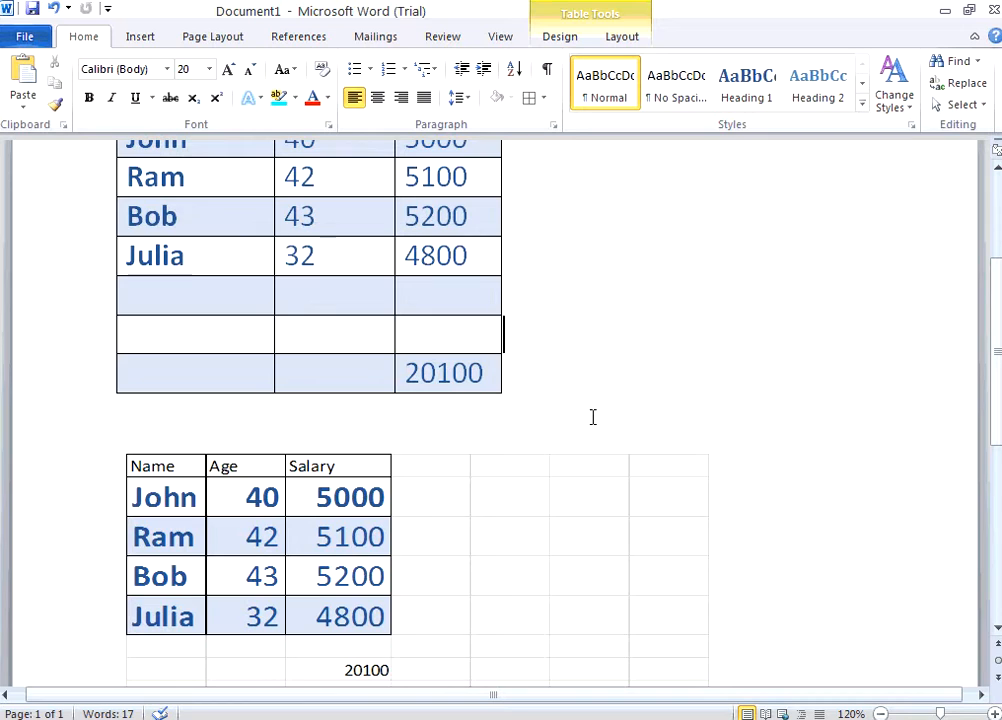
pyautogui.scroll(3, 594, 413)
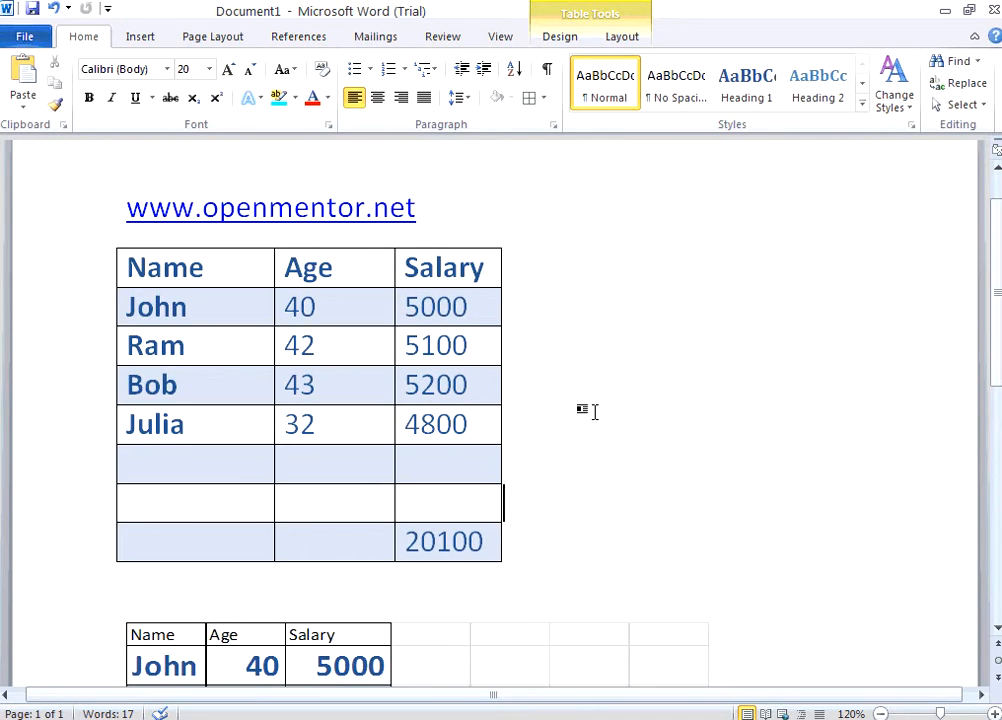